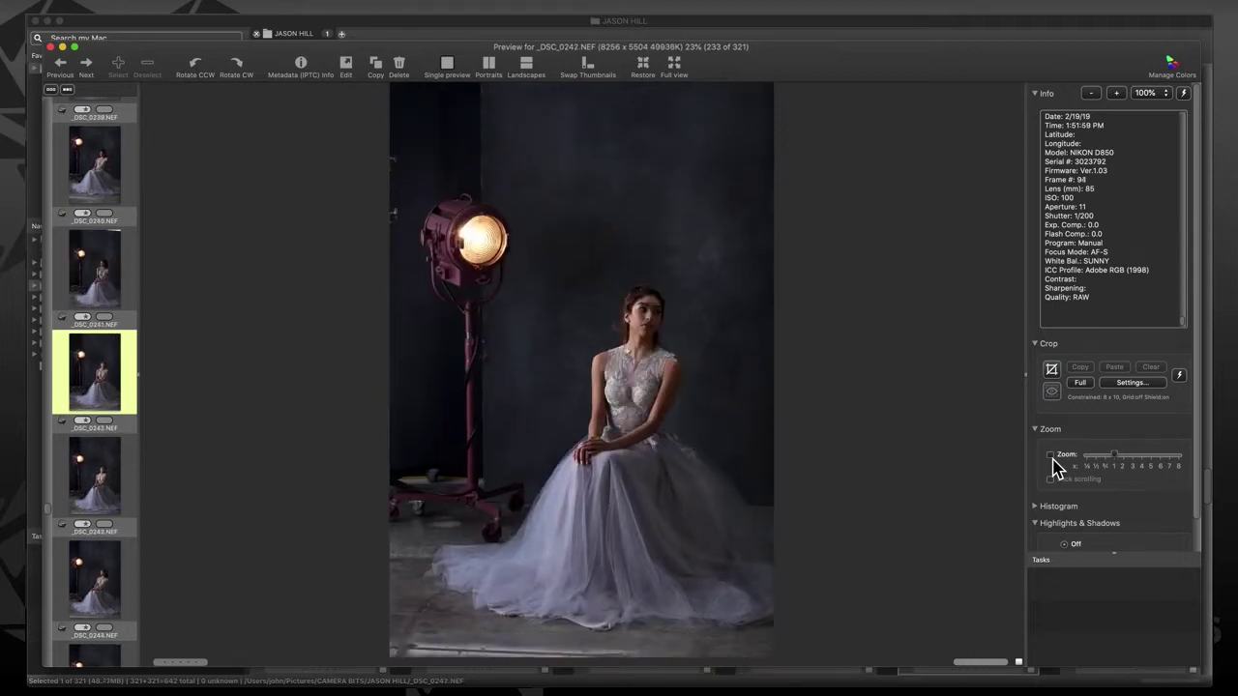
{"action": "key", "text": "Right"}
- Give _DSC_0244 a red colour label while stepping through the shoot to _DSC_0251
{"action": "key", "text": "1"}
{"action": "key", "text": "Right"}
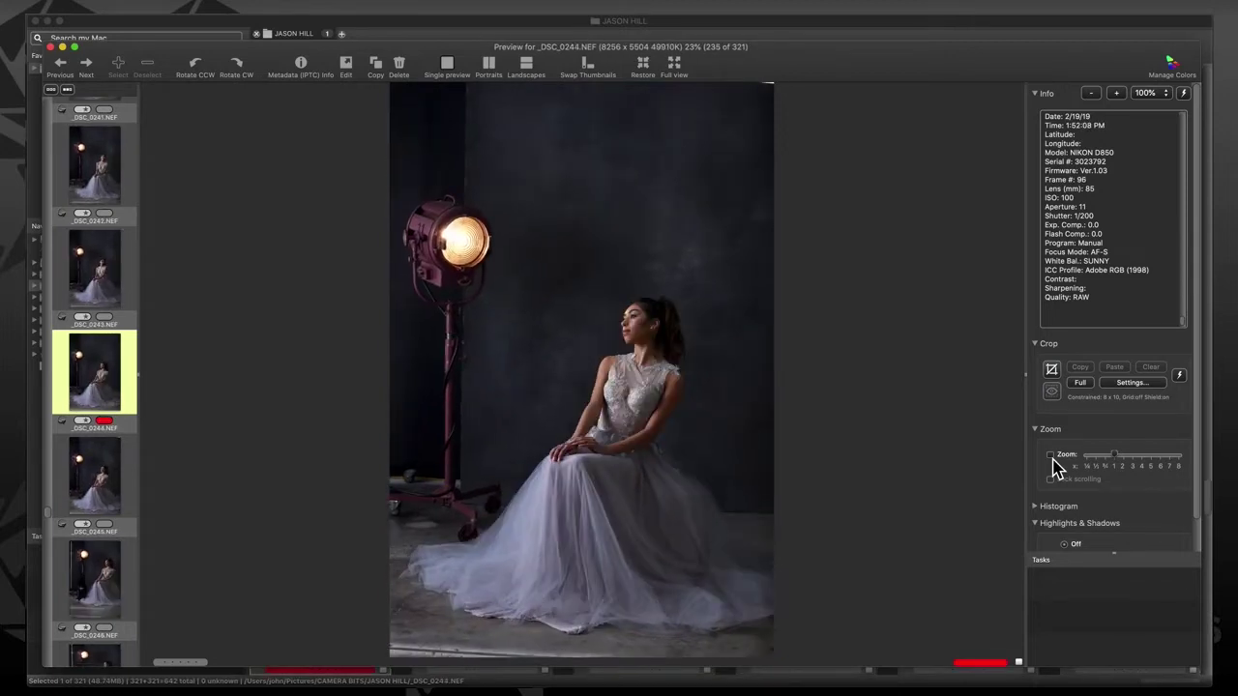
{"action": "key", "text": "Right"}
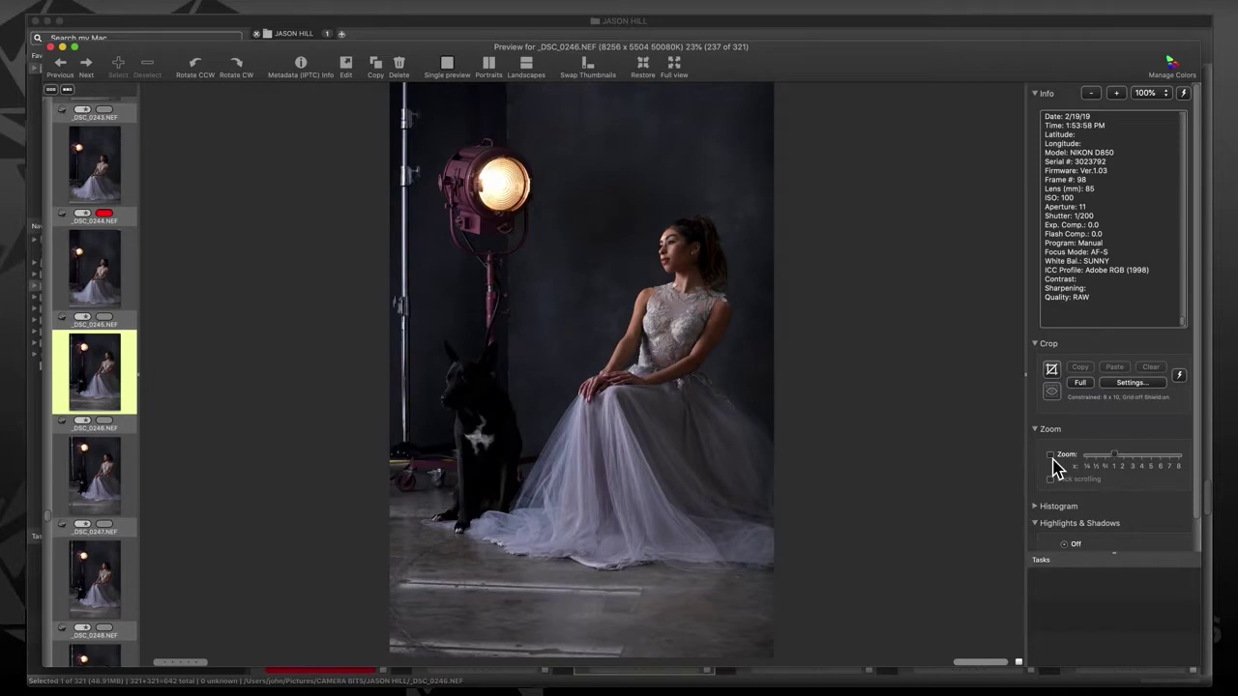
{"action": "key", "text": "Right"}
{"action": "key", "text": "Right"}
{"action": "key", "text": "Right"}
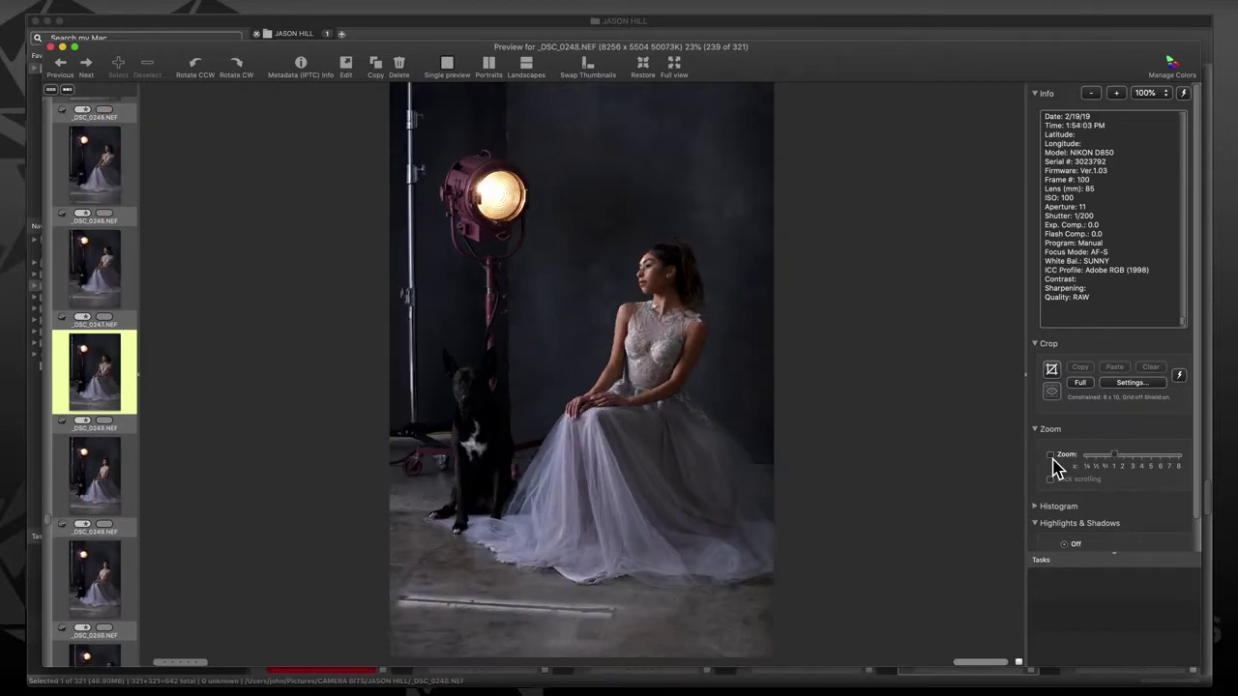
{"action": "key", "text": "Right"}
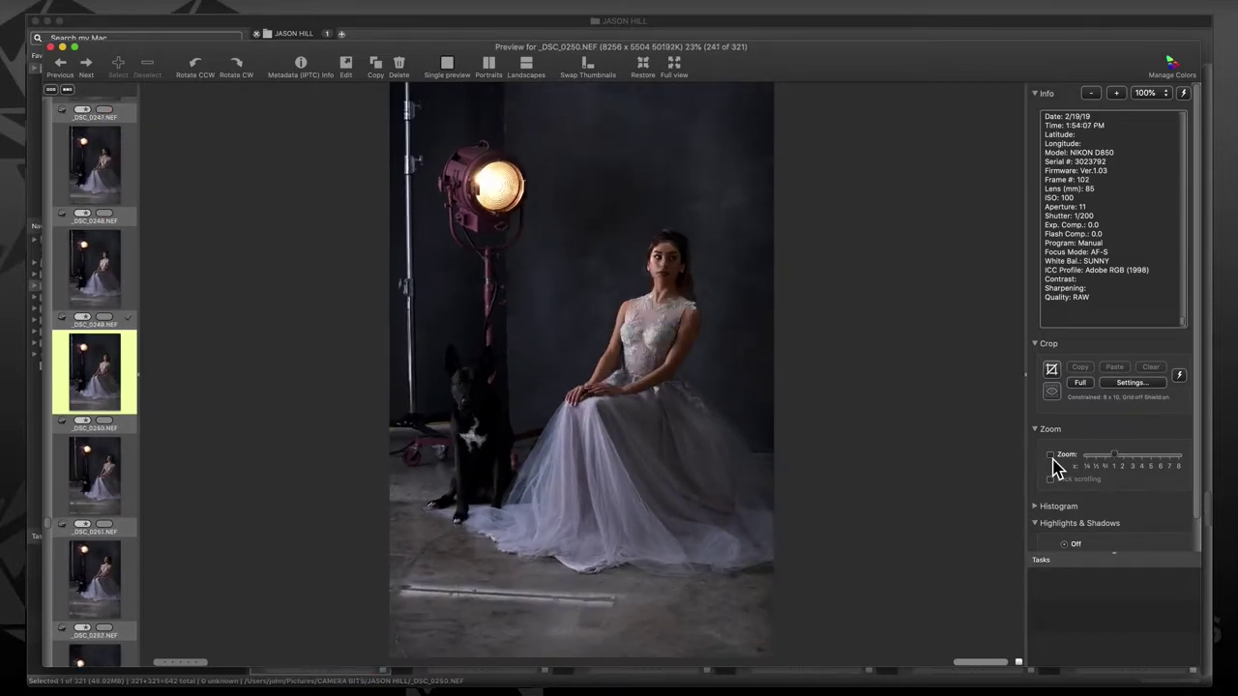
{"action": "key", "text": "Right"}
- Red-label _DSC_0253 and _DSC_0257 while stepping through the remaining photos
{"action": "key", "text": "Right"}
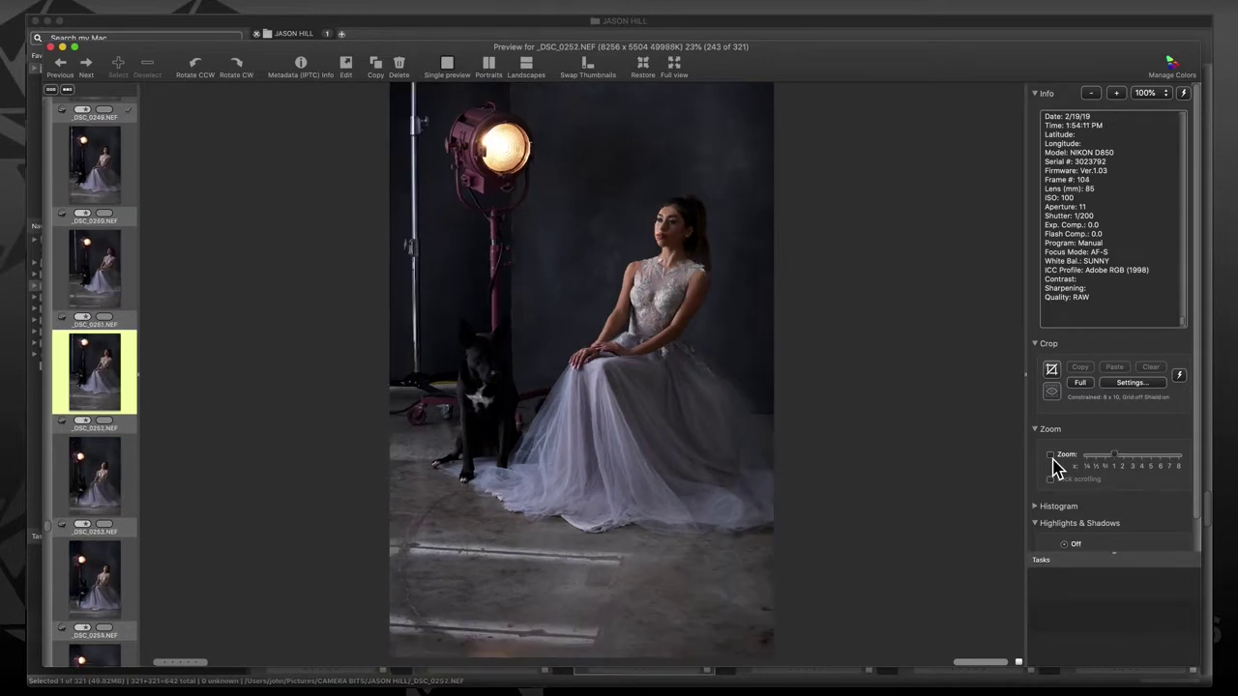
{"action": "key", "text": "Right"}
{"action": "key", "text": "1"}
{"action": "key", "text": "Right"}
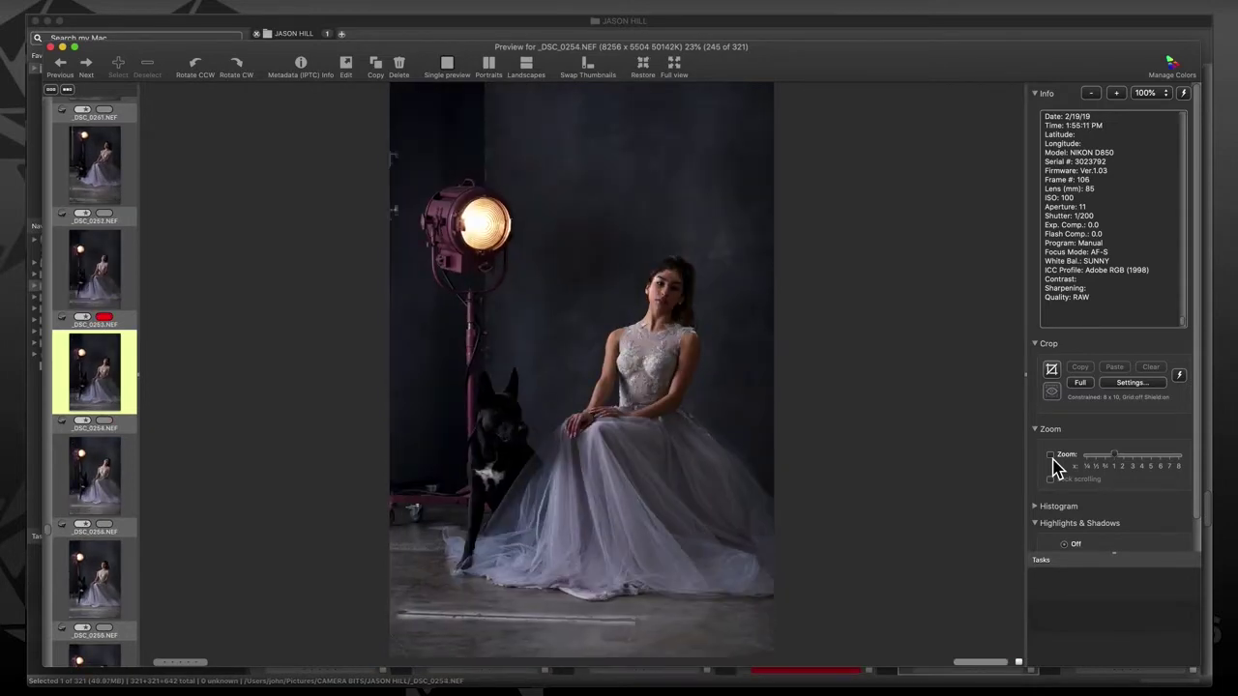
{"action": "key", "text": "Right"}
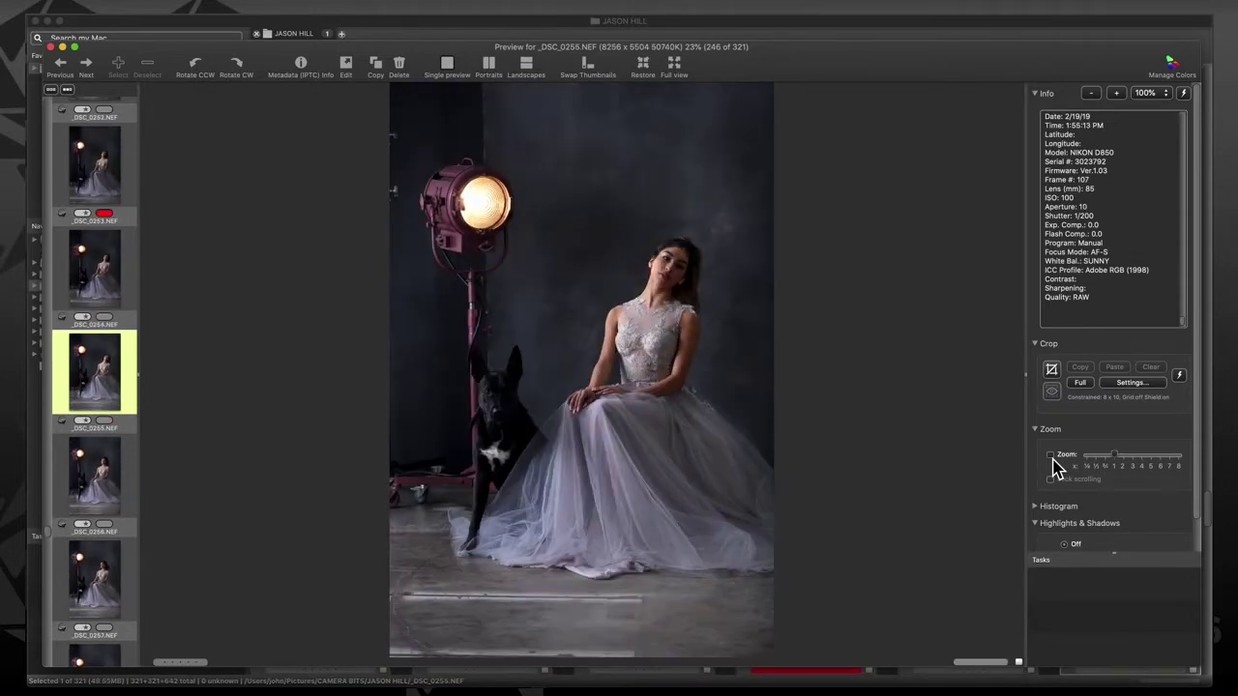
{"action": "key", "text": "Right"}
{"action": "key", "text": "Right"}
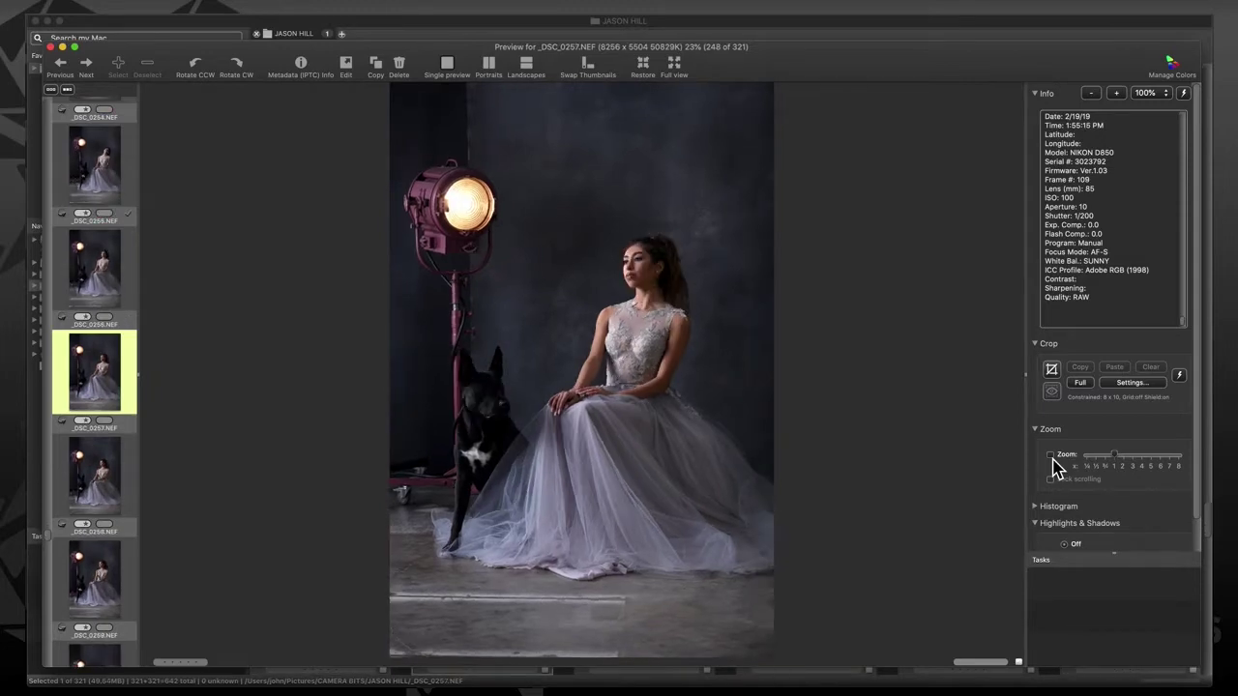
{"action": "key", "text": "1"}
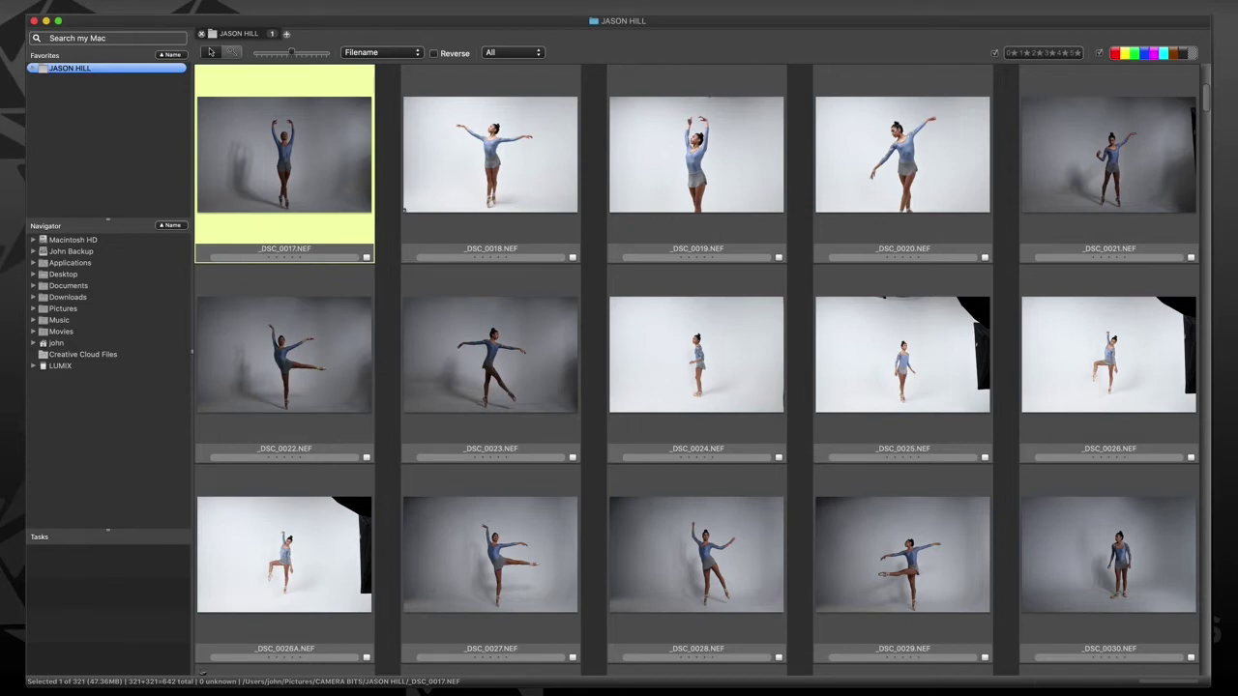
- Open _DSC_0017 in the full preview via ⌘P, the thumbnail zoom icon and ⌘R, closing with Esc between tries
{"action": "key", "text": "super+p"}
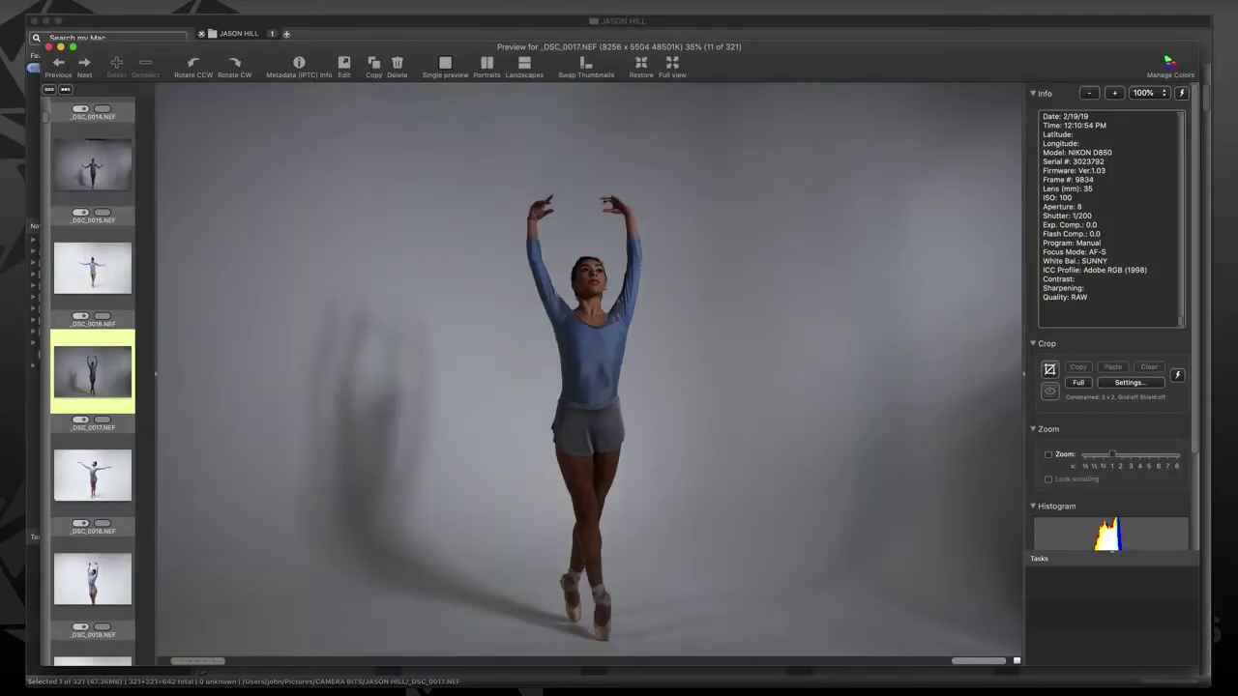
{"action": "key", "text": "Escape"}
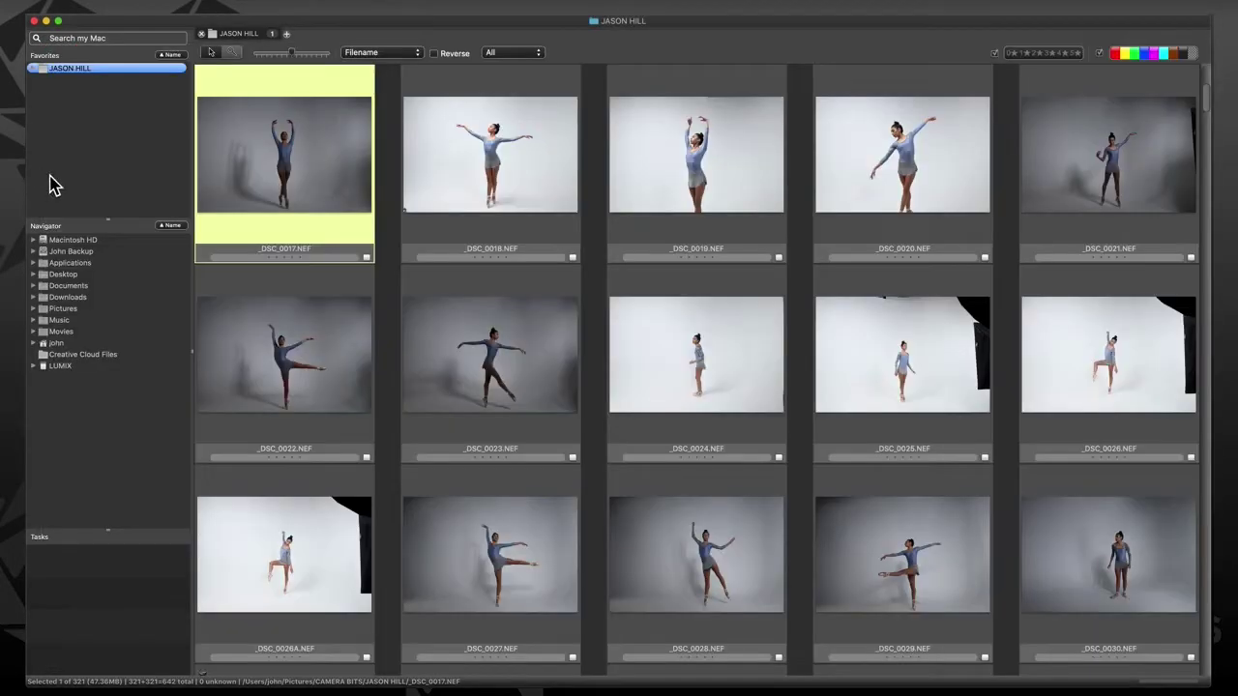
{"action": "mouse_move", "coordinate": [240, 222]}
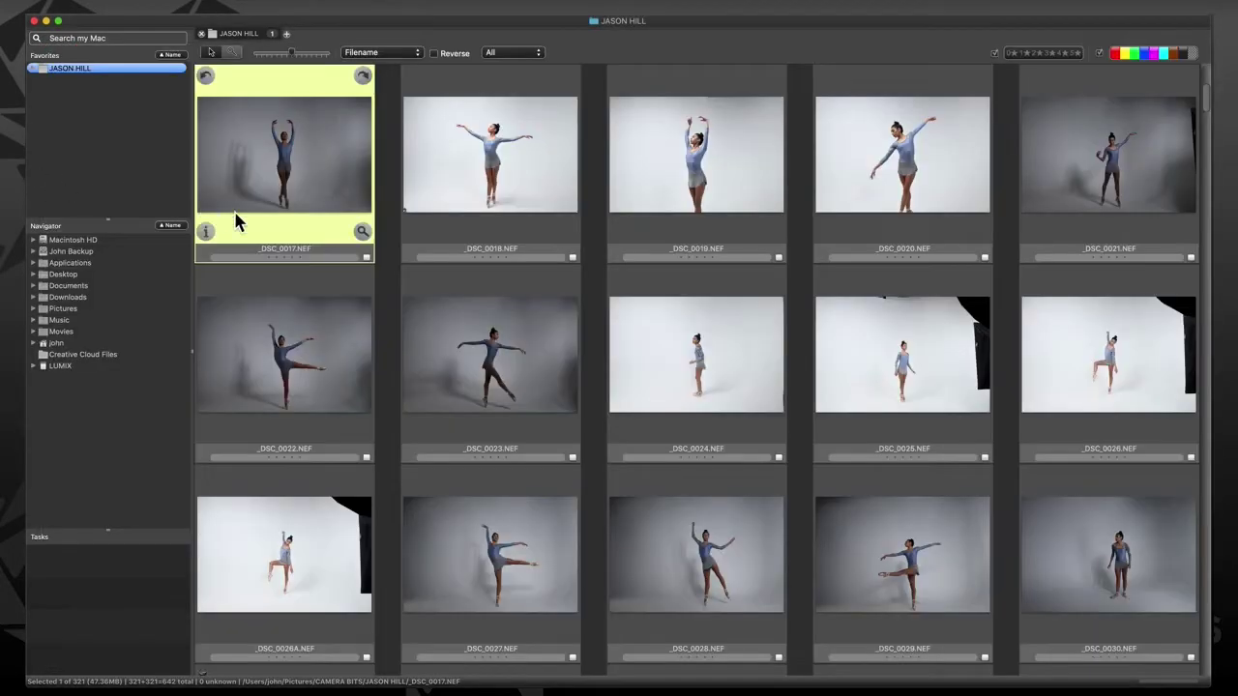
{"action": "left_click", "coordinate": [363, 235]}
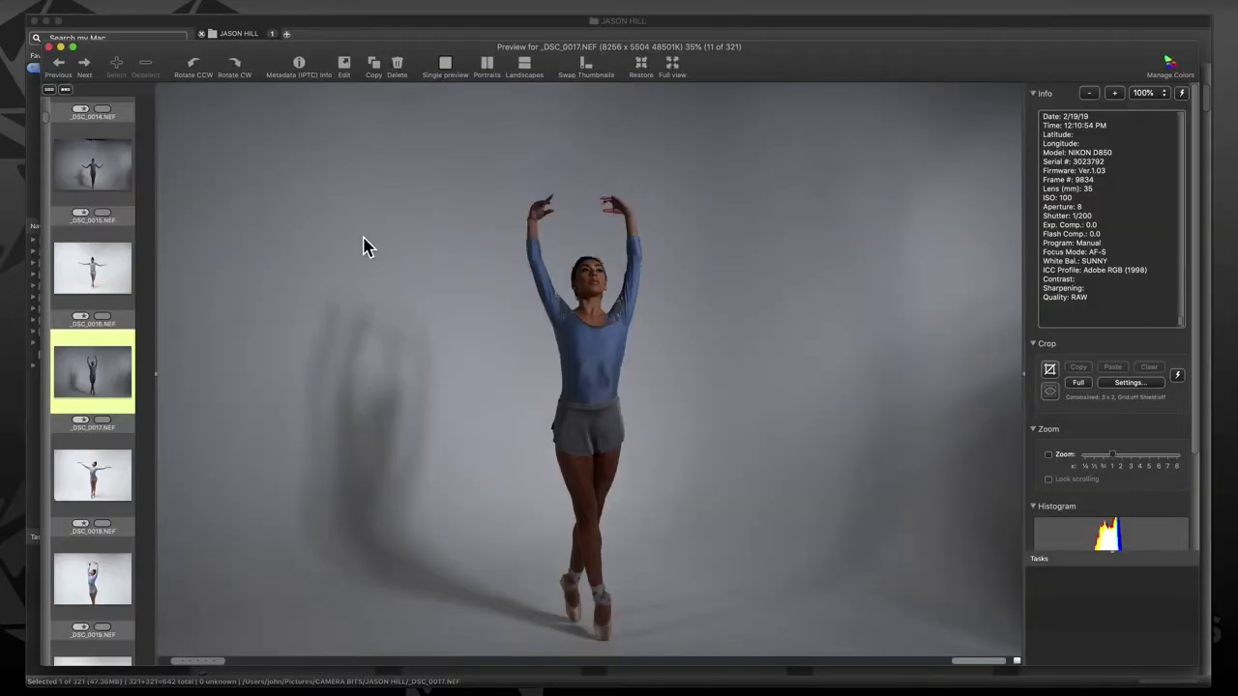
{"action": "key", "text": "Escape"}
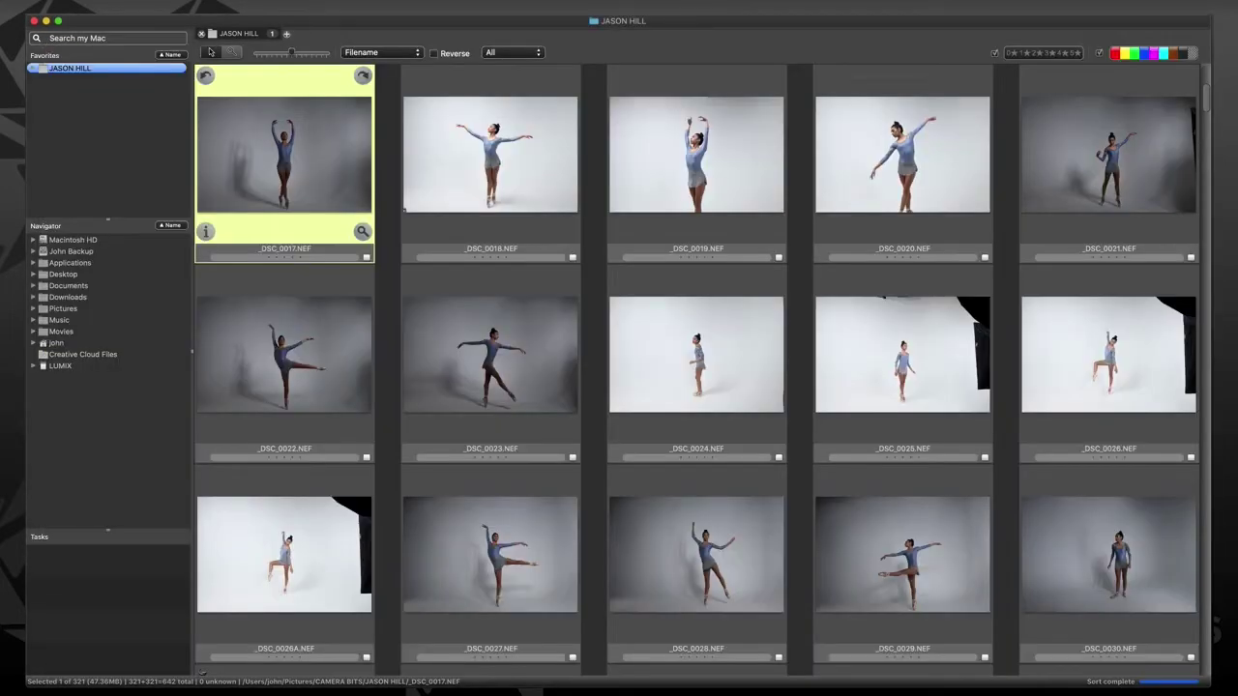
{"action": "key", "text": "super+r"}
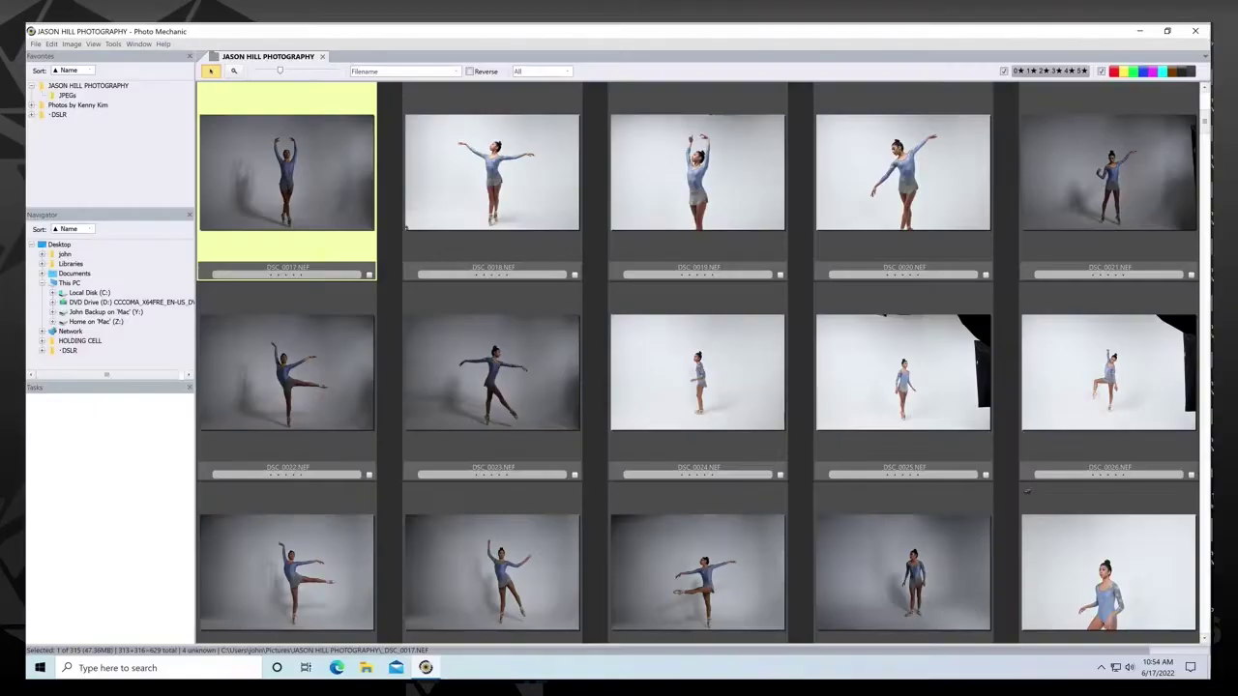
{"action": "key", "text": "ctrl+r"}
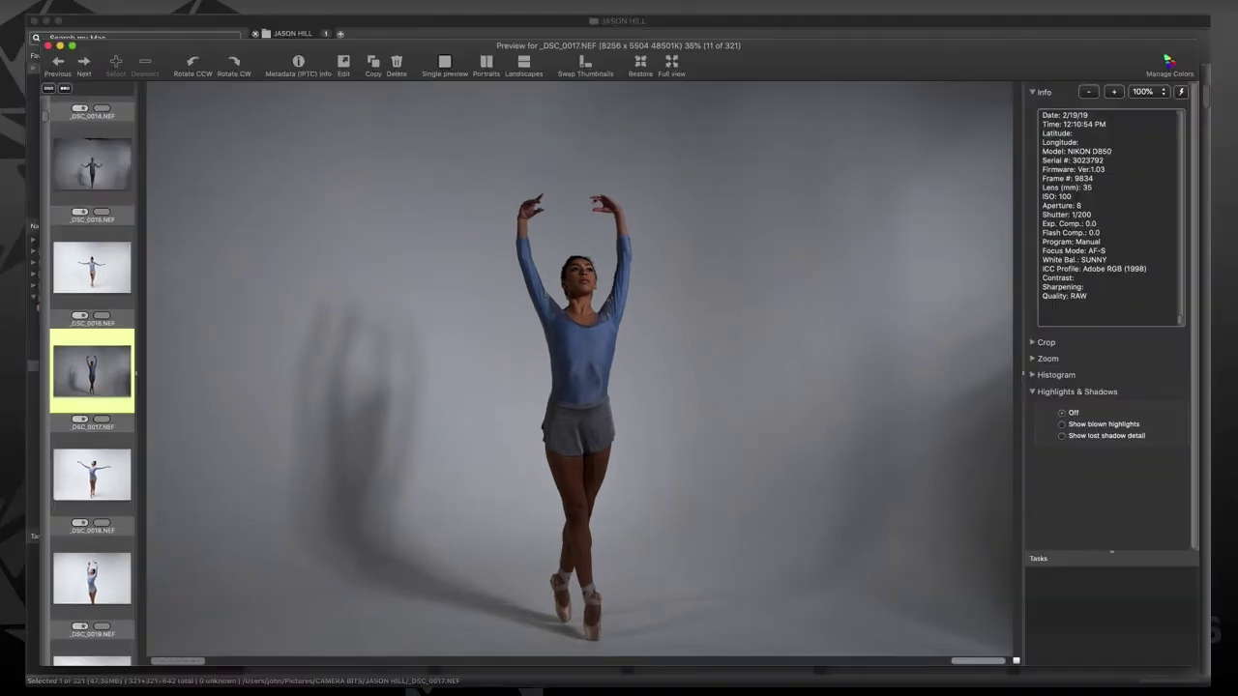
- Move forward with Next twice and the right arrow, then back with the left arrow to _DSC_0018
{"action": "left_click", "coordinate": [86, 64]}
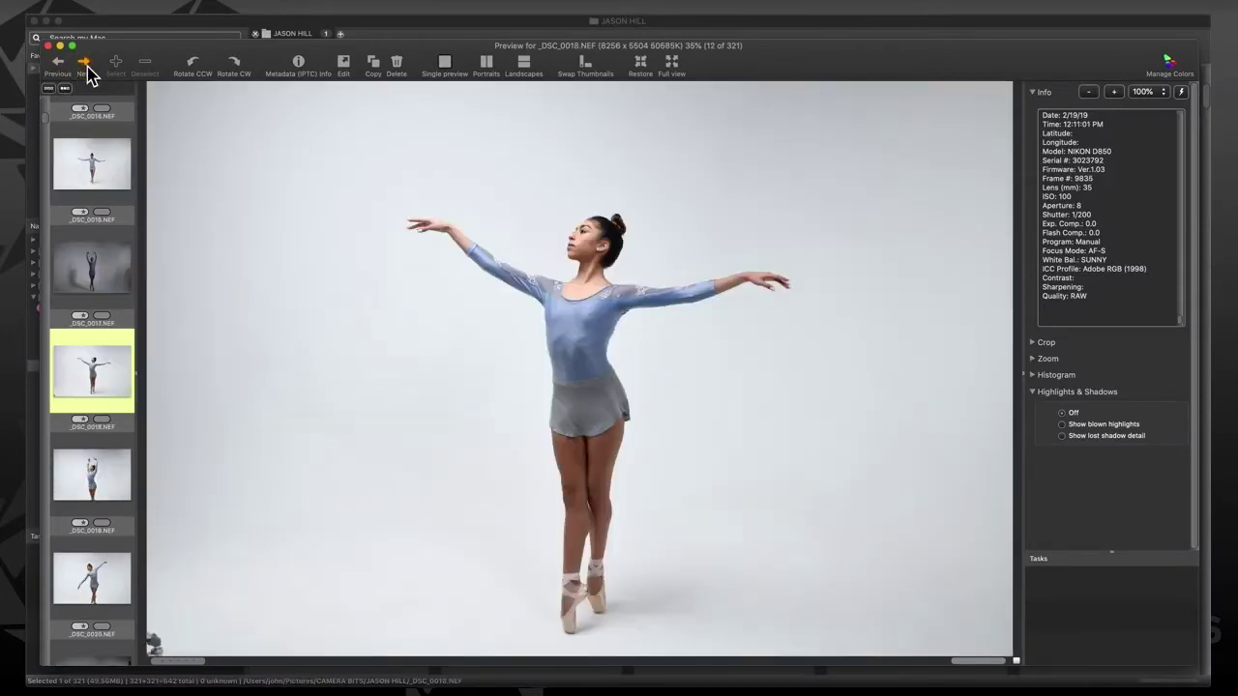
{"action": "left_click", "coordinate": [87, 63]}
{"action": "key", "text": "Right"}
{"action": "key", "text": "Right"}
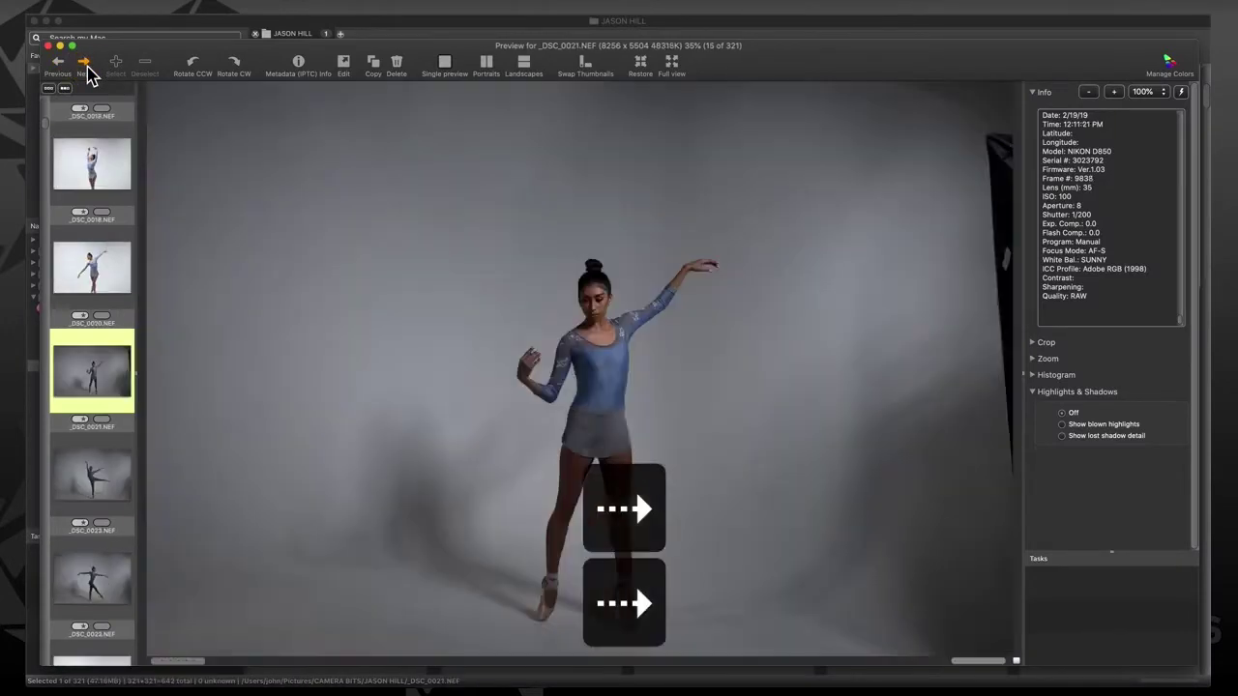
{"action": "key", "text": "Left"}
{"action": "key", "text": "Left"}
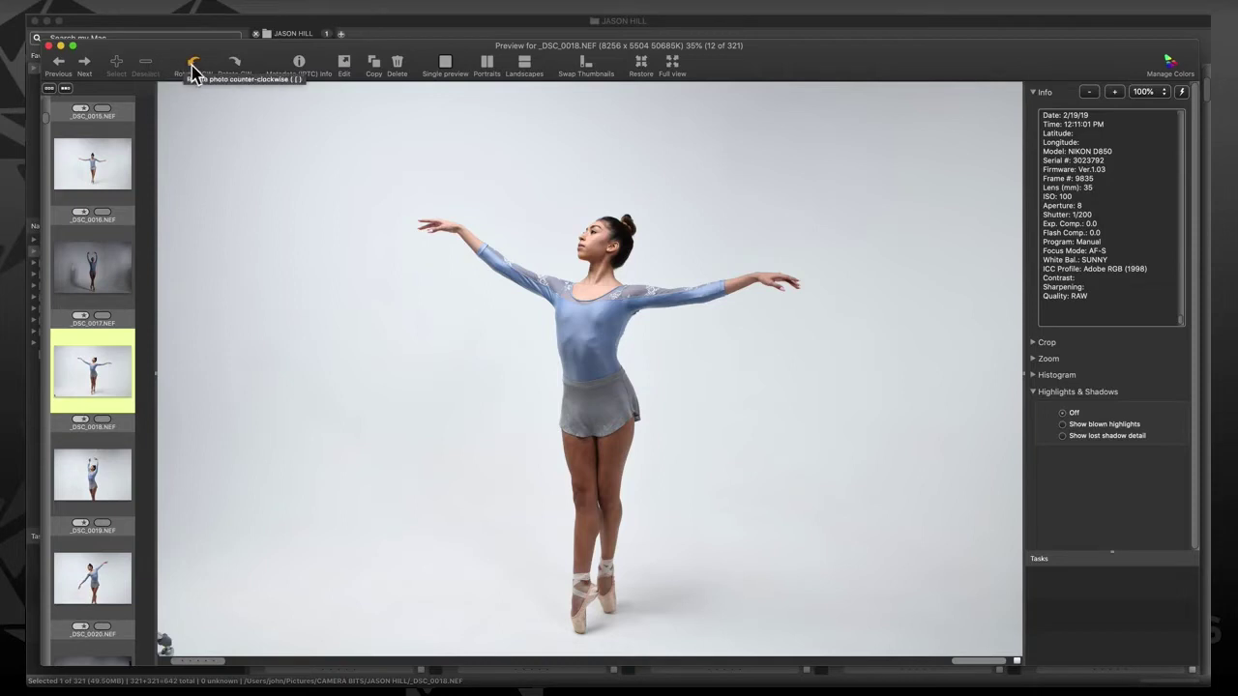
{"action": "left_click", "coordinate": [193, 69]}
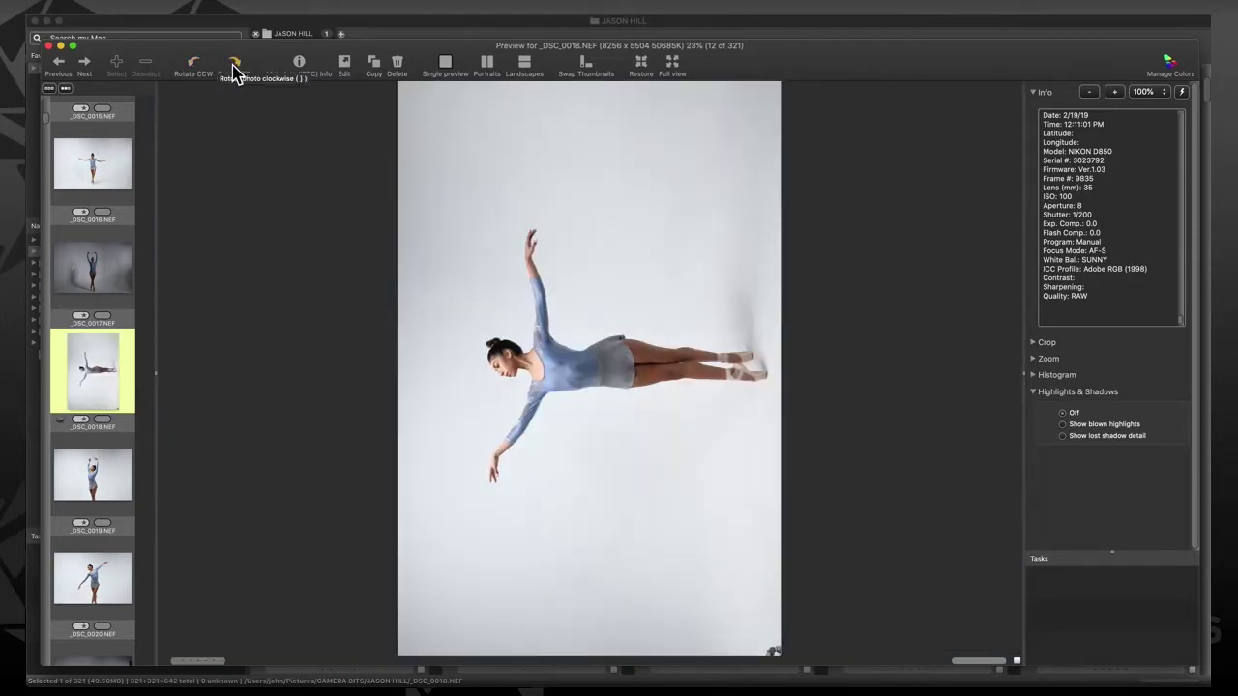
{"action": "left_click", "coordinate": [238, 70]}
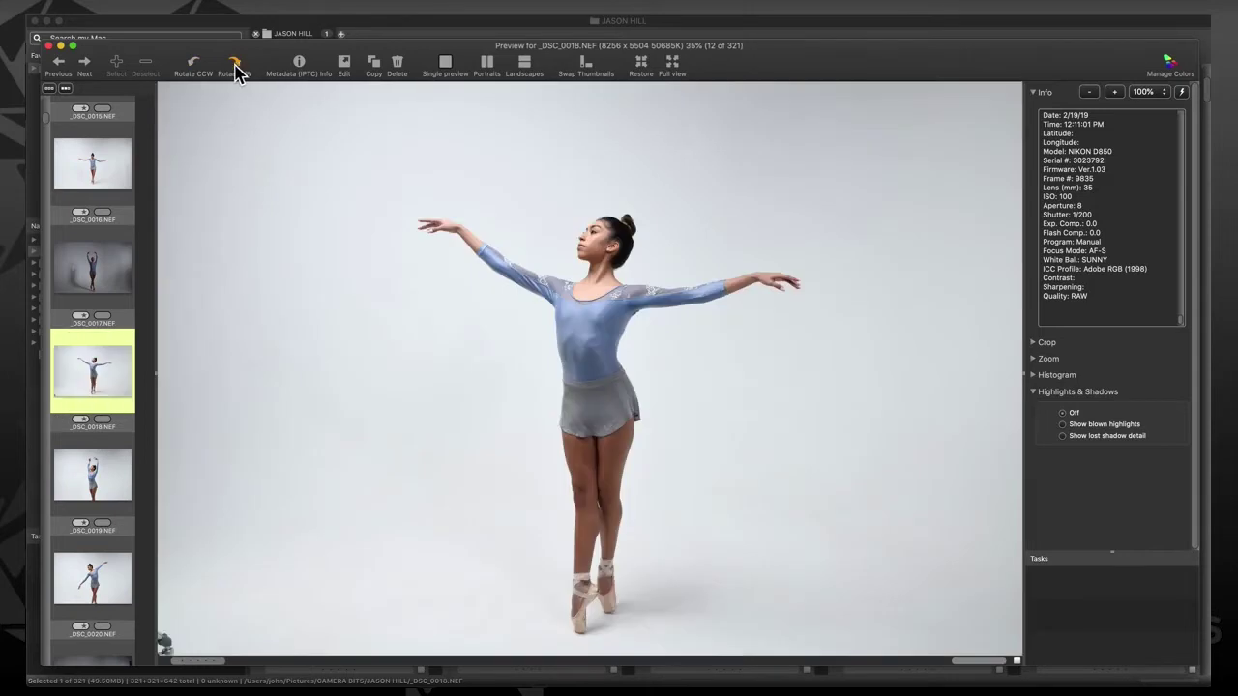
{"action": "key", "text": "bracketleft"}
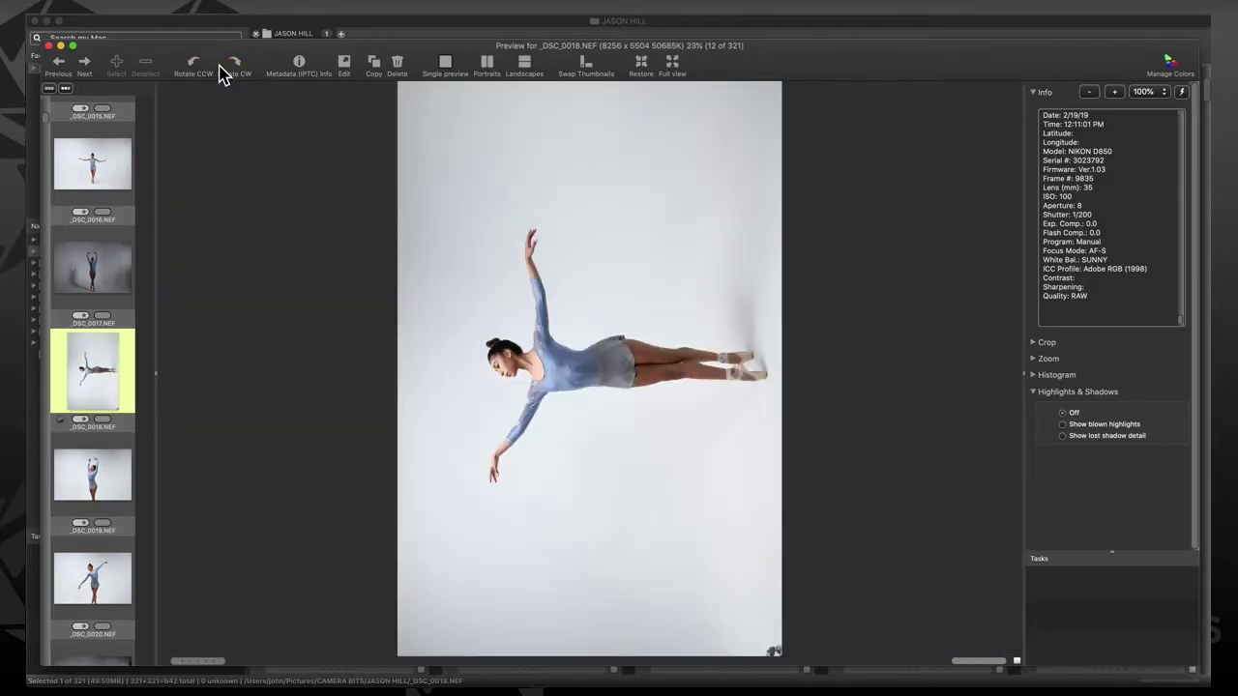
{"action": "key", "text": "bracketright"}
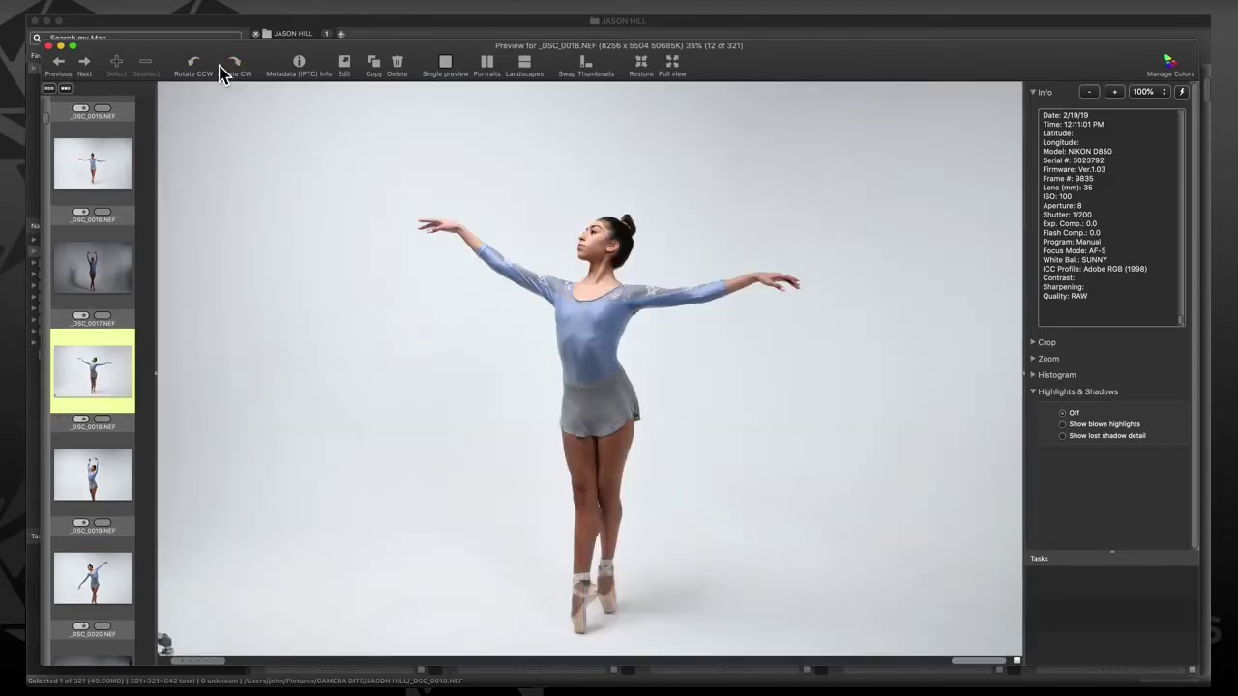
- Review _DSC_0018's IPTC metadata fields, close them unchanged, and open Preferences with ⌘,
{"action": "left_click", "coordinate": [302, 66]}
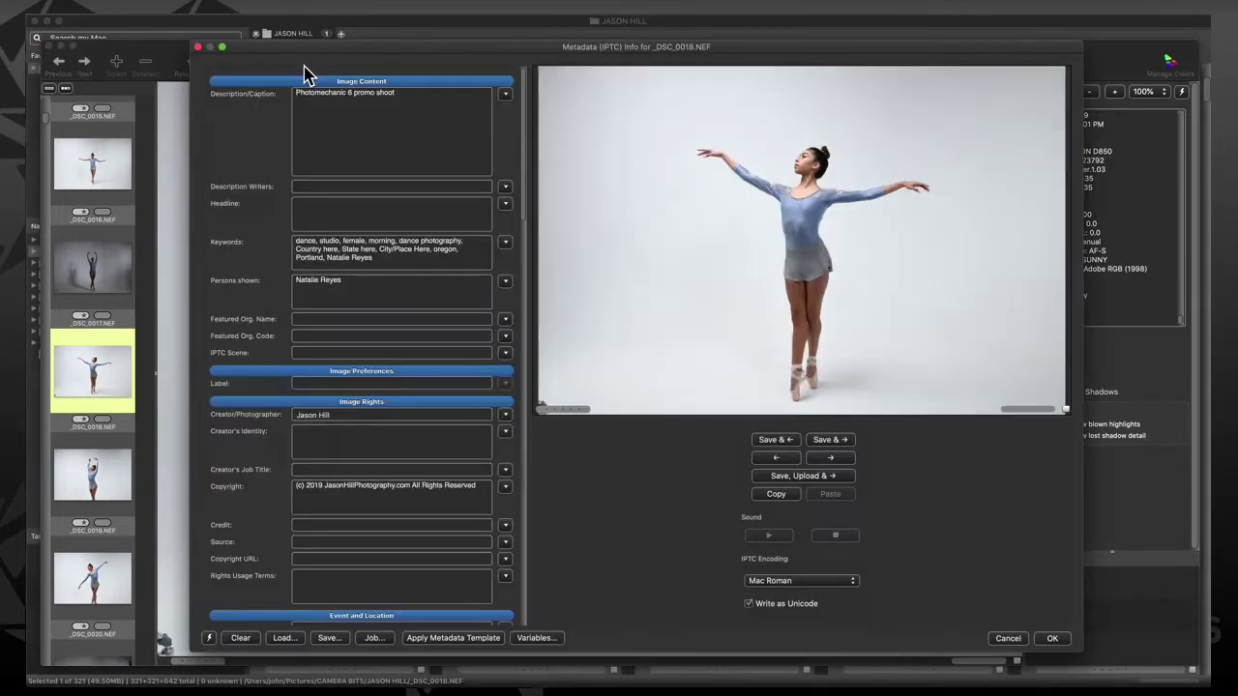
{"action": "mouse_move", "coordinate": [531, 187]}
{"action": "left_mouse_down"}
{"action": "mouse_move", "coordinate": [519, 326]}
{"action": "mouse_move", "coordinate": [528, 172]}
{"action": "left_mouse_up"}
{"action": "key", "text": "Escape"}
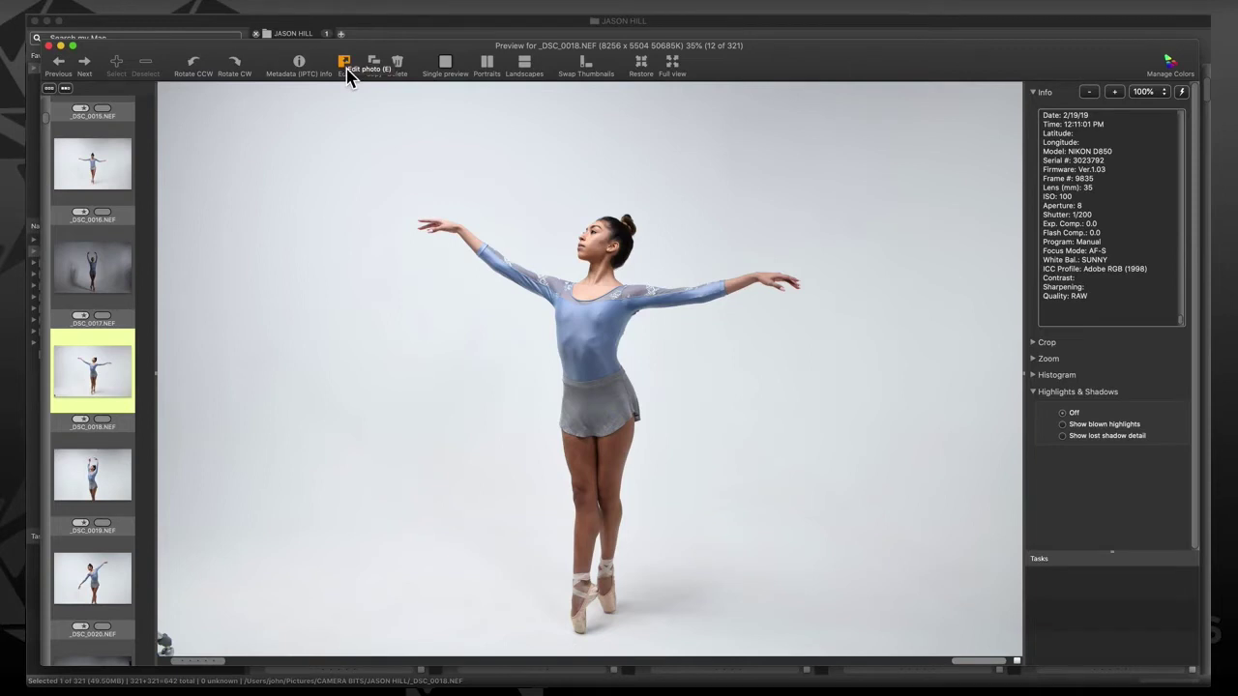
{"action": "key", "text": "super+comma"}
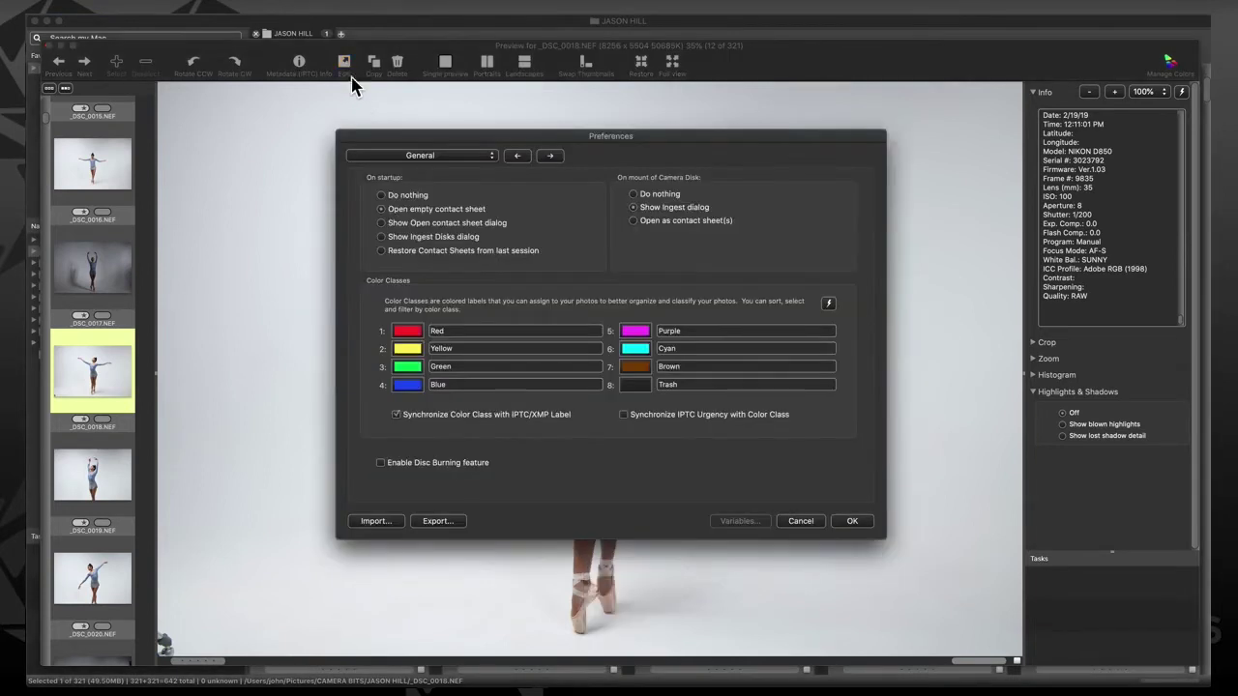
- Switch the Preferences dialog to its Launching page
{"action": "left_click", "coordinate": [375, 160]}
{"action": "left_click", "coordinate": [370, 190]}
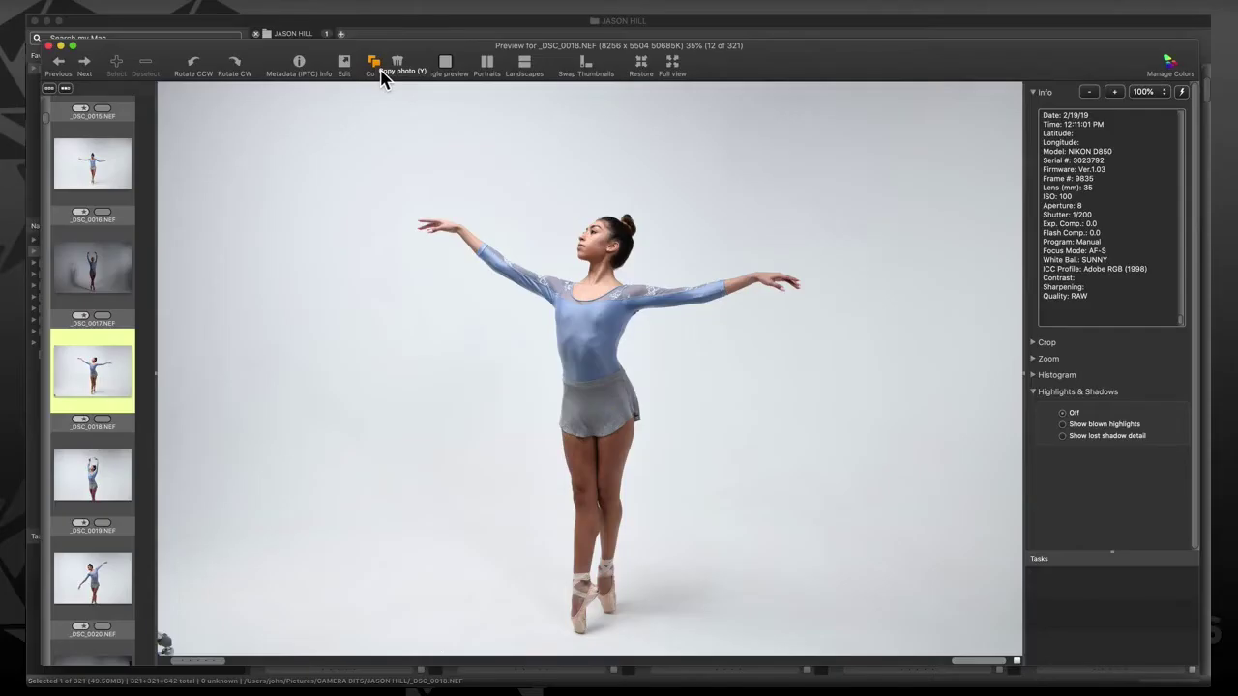
{"action": "left_click", "coordinate": [378, 67]}
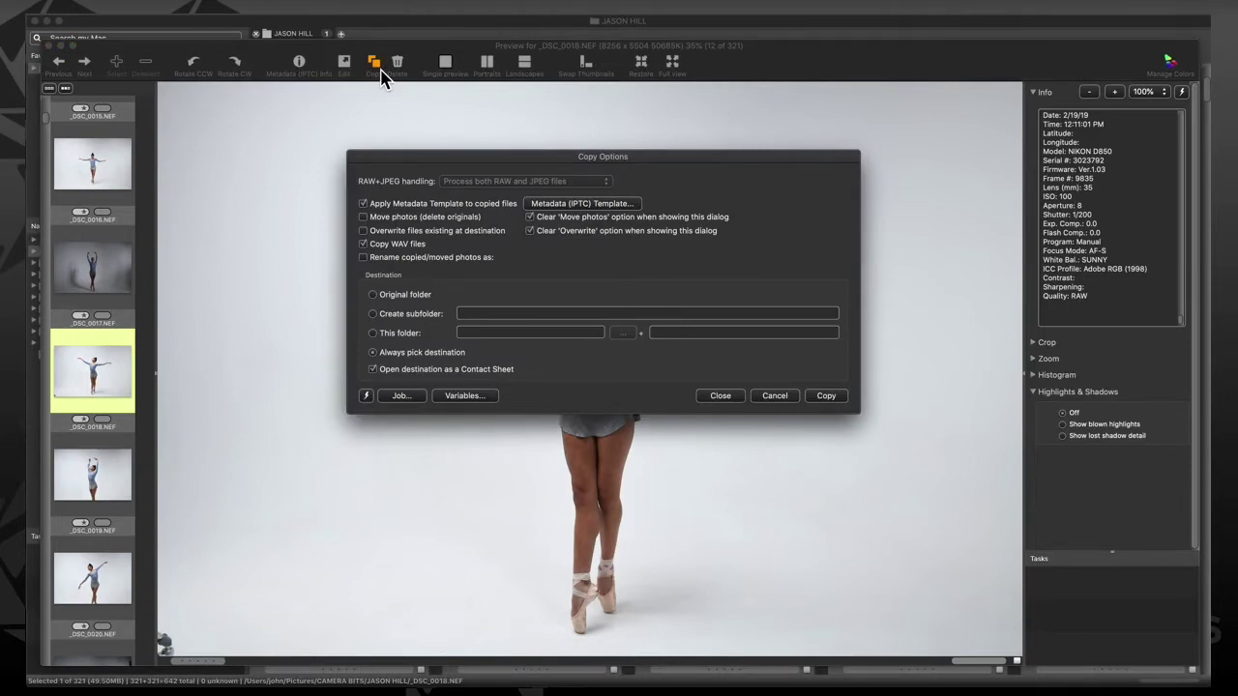
{"action": "key", "text": "Escape"}
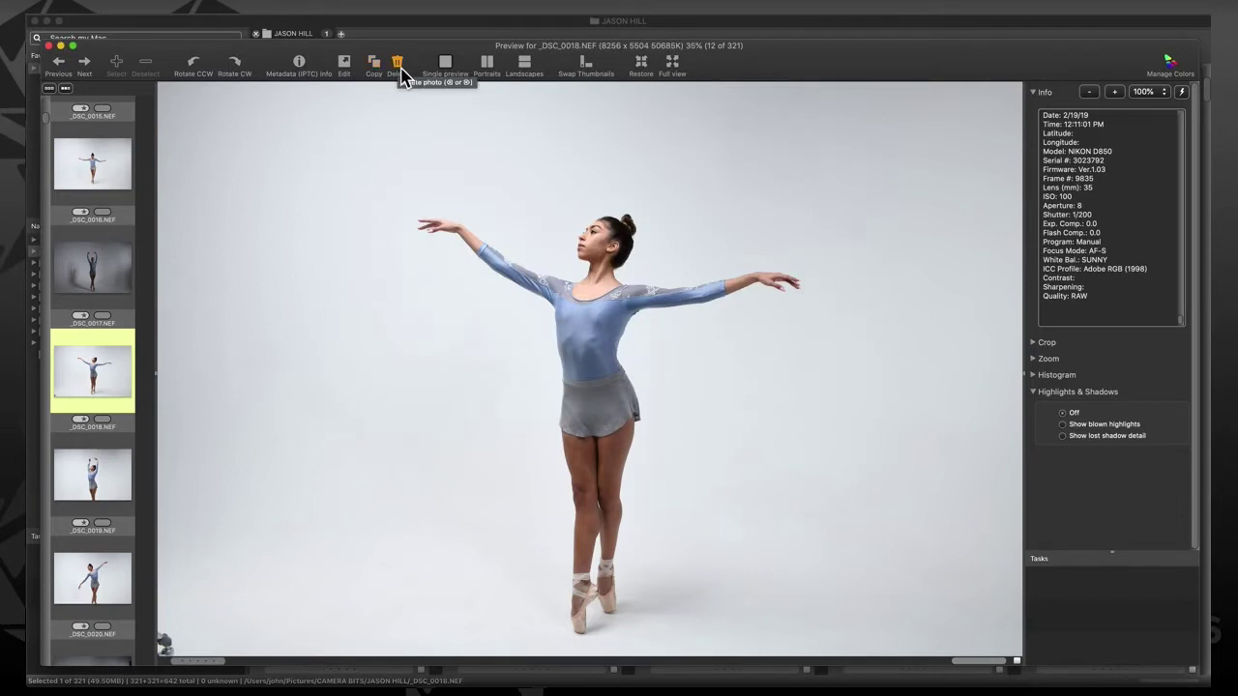
{"action": "left_click", "coordinate": [488, 70]}
- Advance the second pane to _DSC_0021, stack then unstack the photos, and move the thumbnail strip below and back
{"action": "key", "text": "Right"}
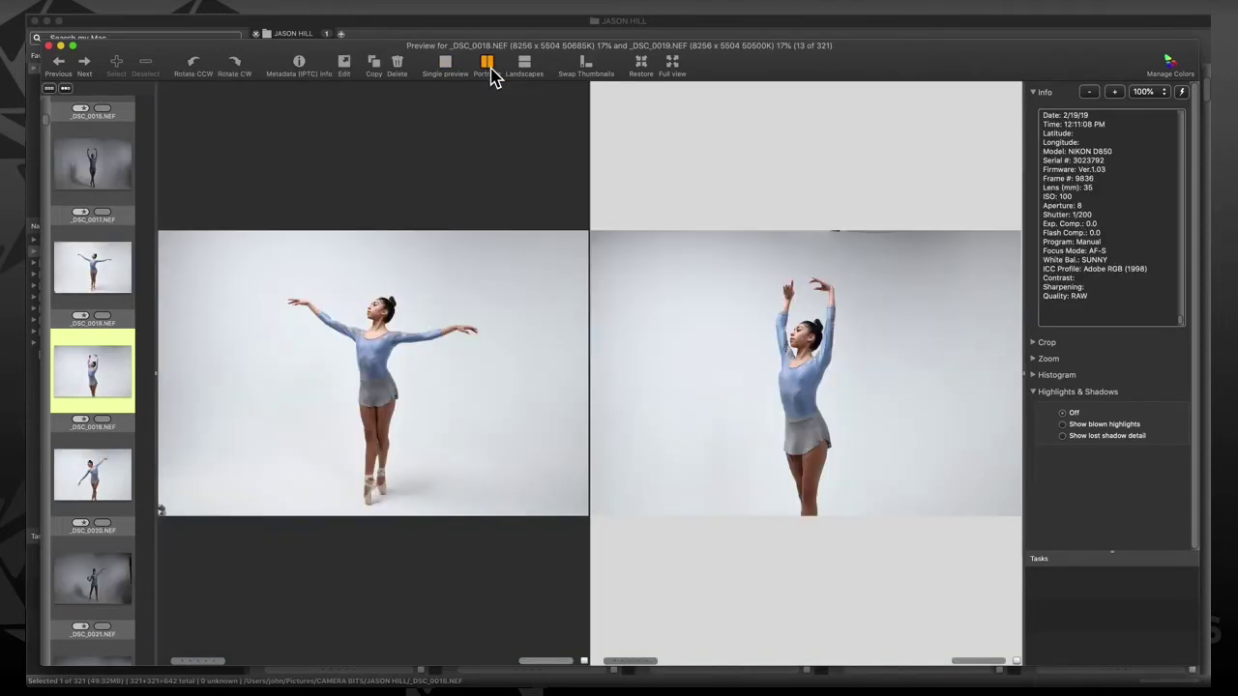
{"action": "key", "text": "Right"}
{"action": "key", "text": "Right"}
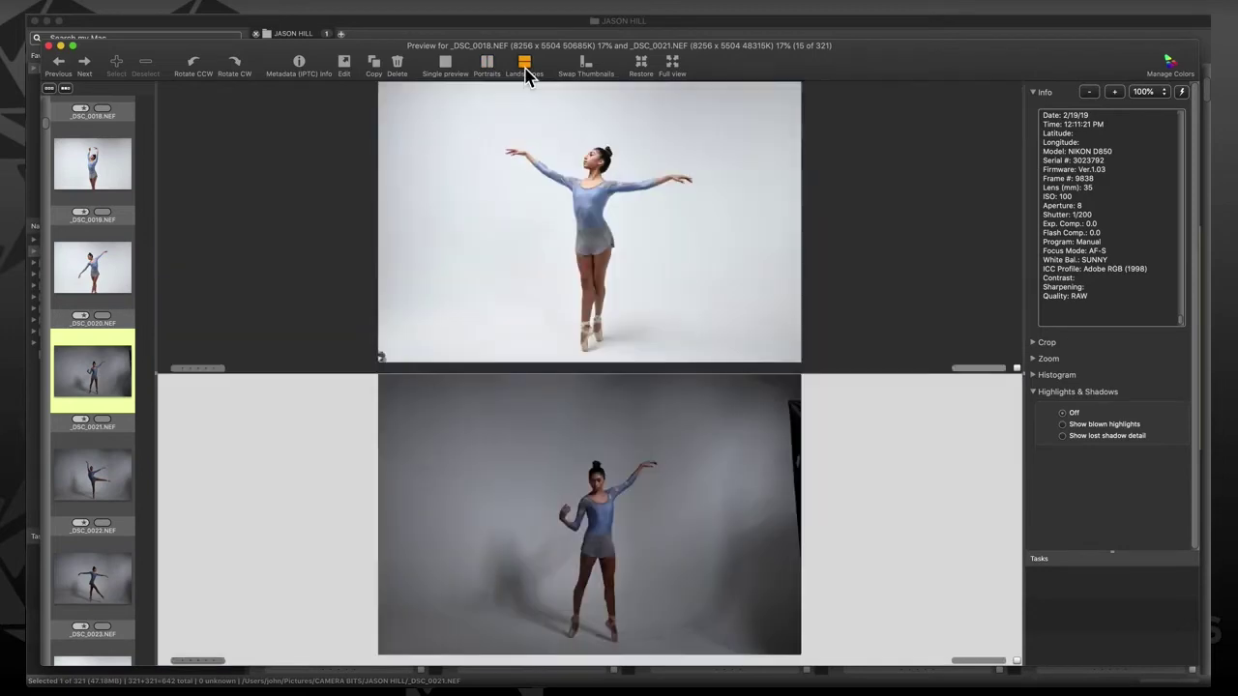
{"action": "left_click", "coordinate": [525, 68]}
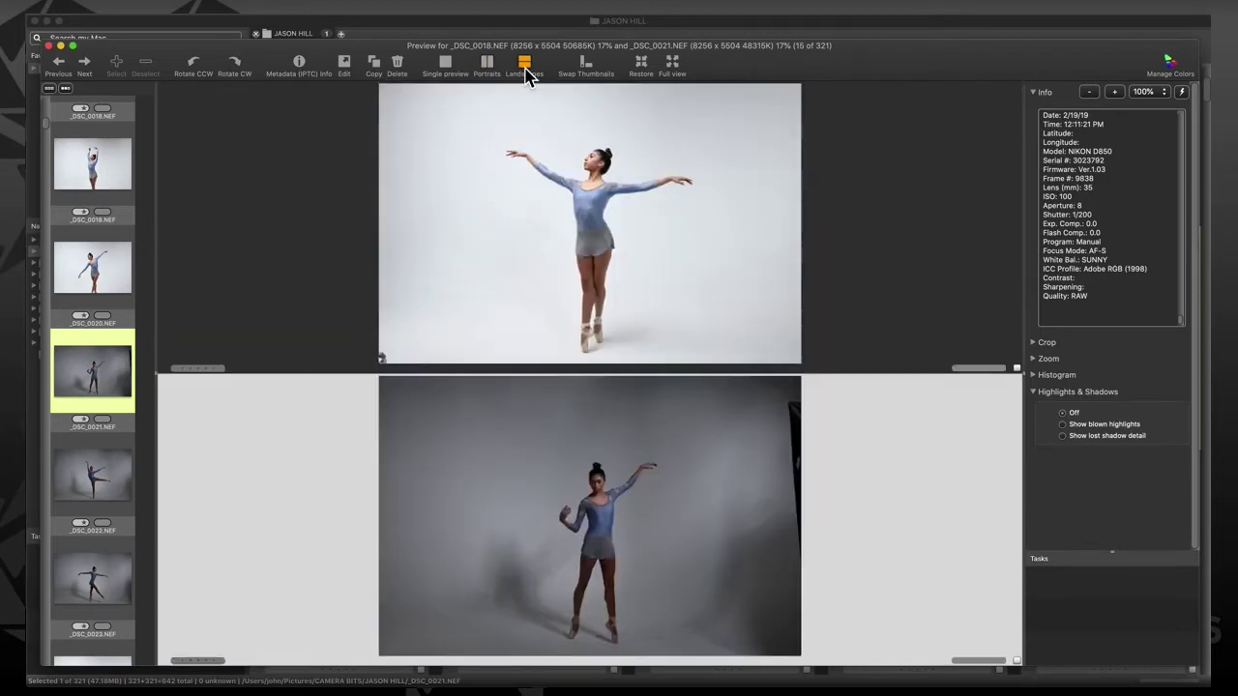
{"action": "left_click", "coordinate": [524, 68]}
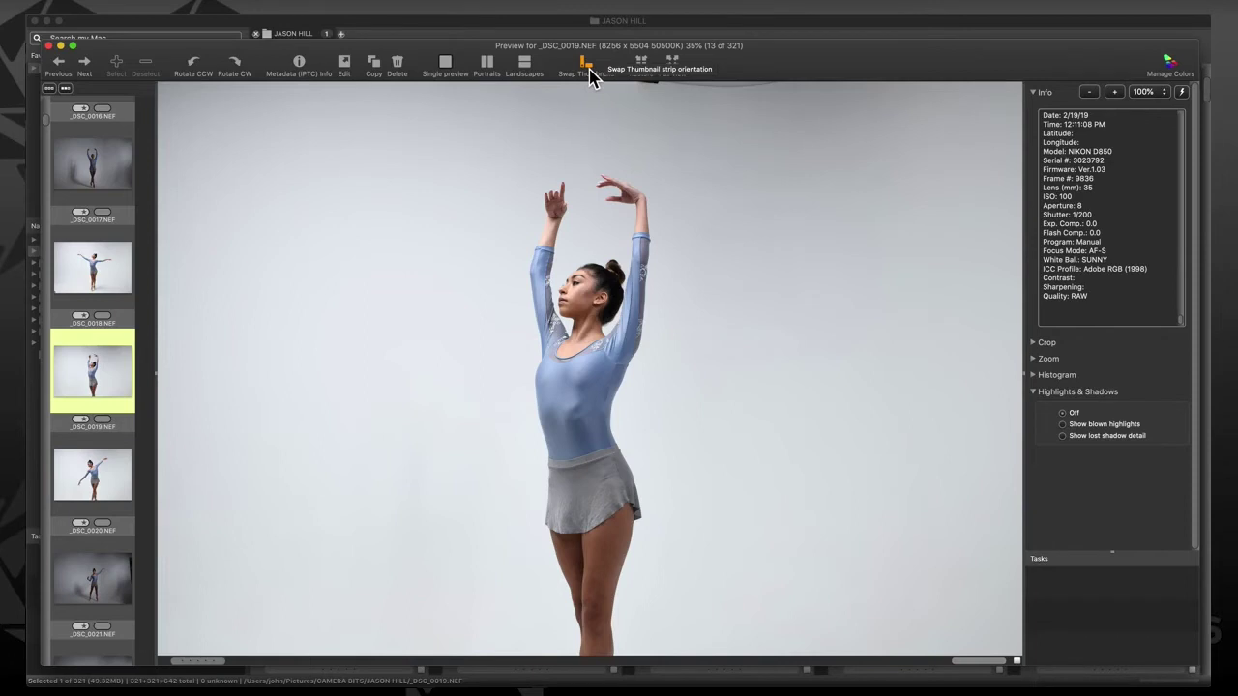
{"action": "left_click", "coordinate": [586, 66]}
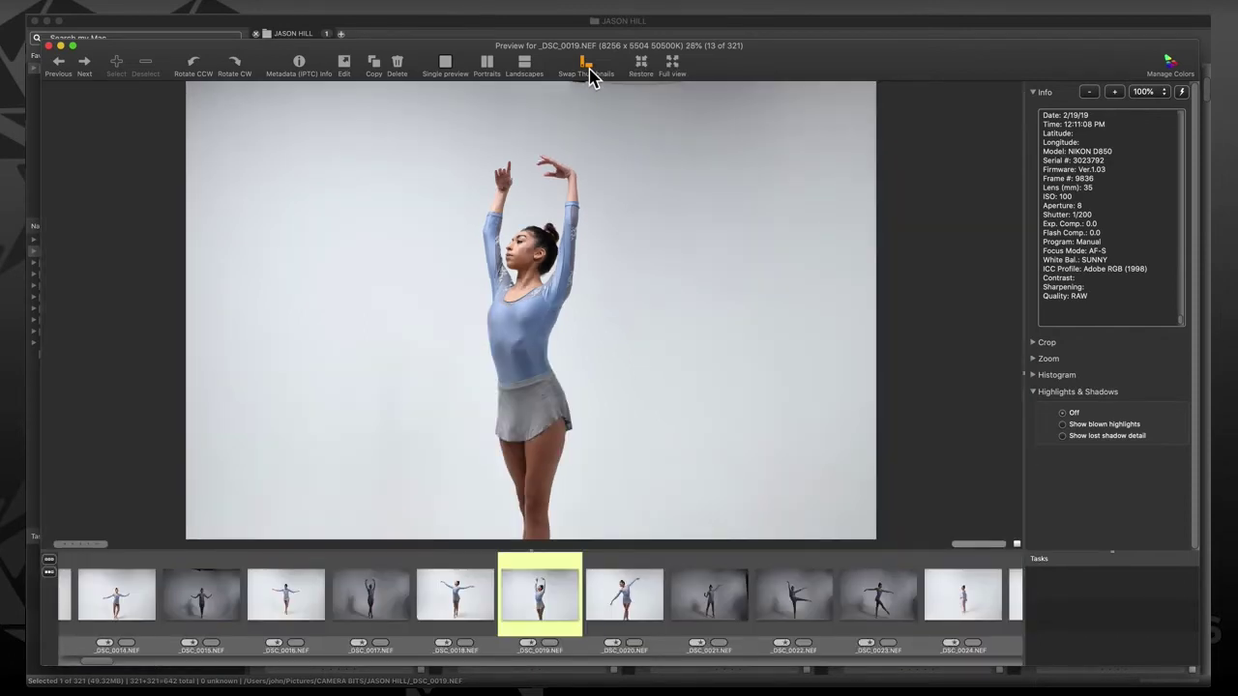
{"action": "left_click", "coordinate": [586, 65]}
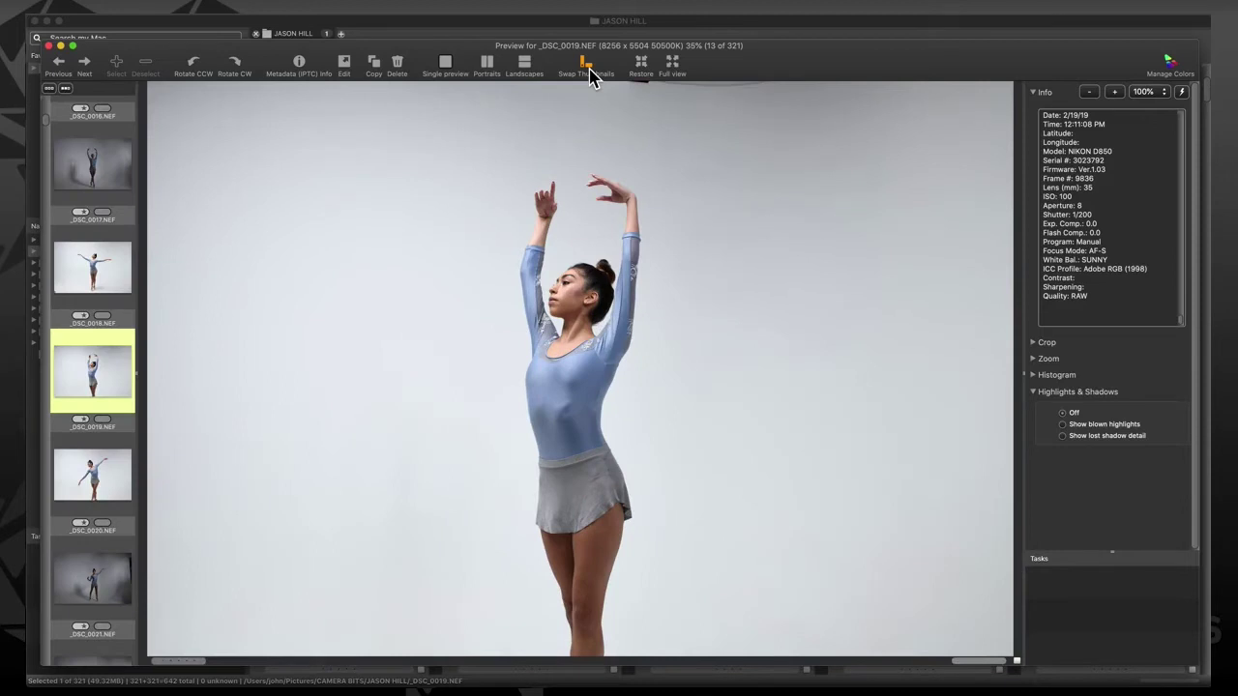
{"action": "left_click", "coordinate": [674, 67]}
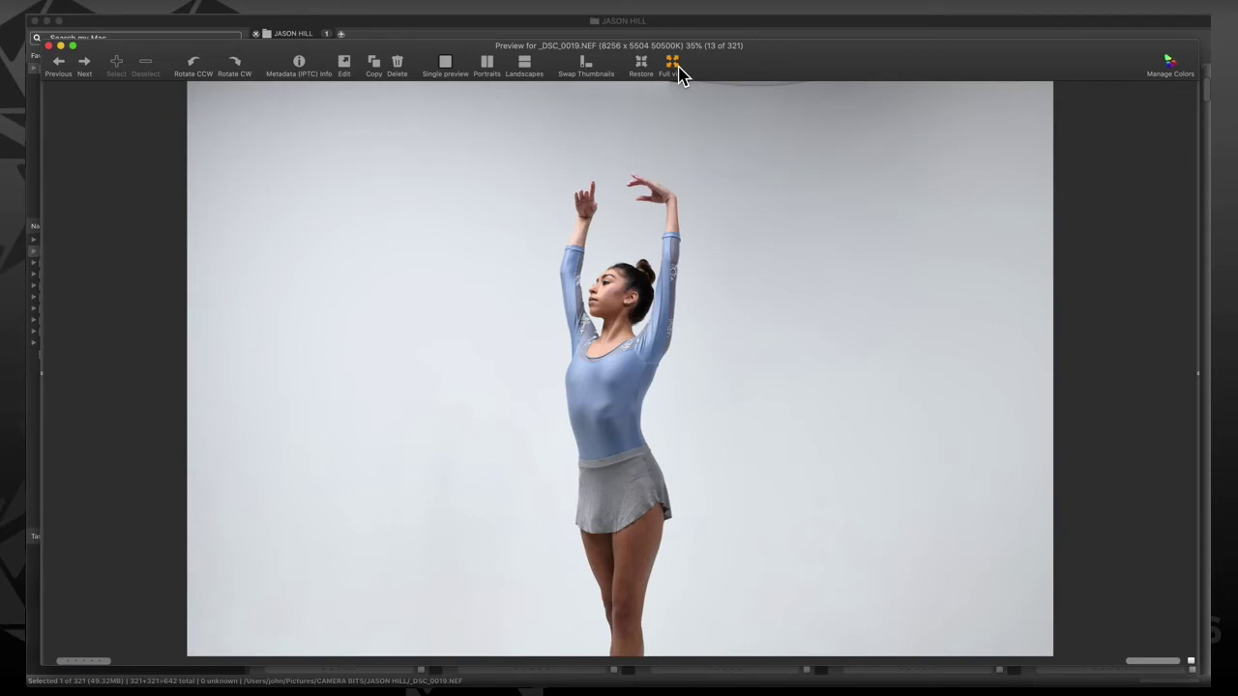
{"action": "left_click", "coordinate": [644, 73]}
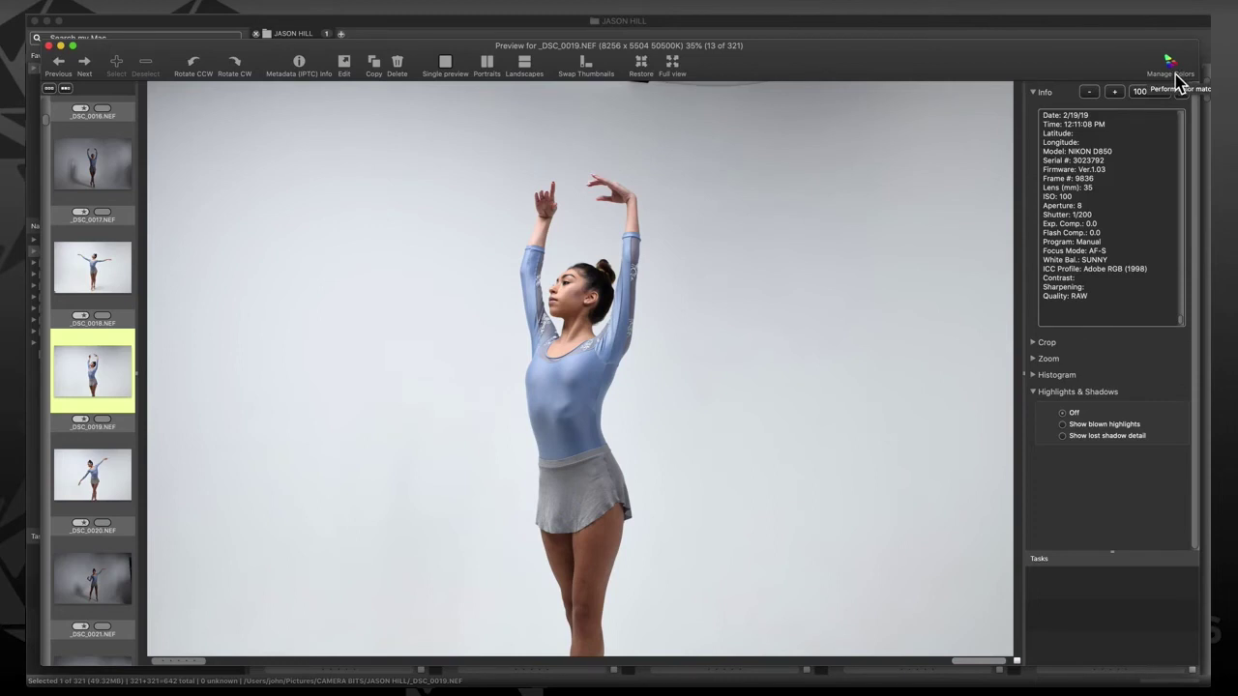
- In Color Management preferences, set the default ICC profile to Adobe RGB (1998) and confirm
{"action": "key", "text": "super+comma"}
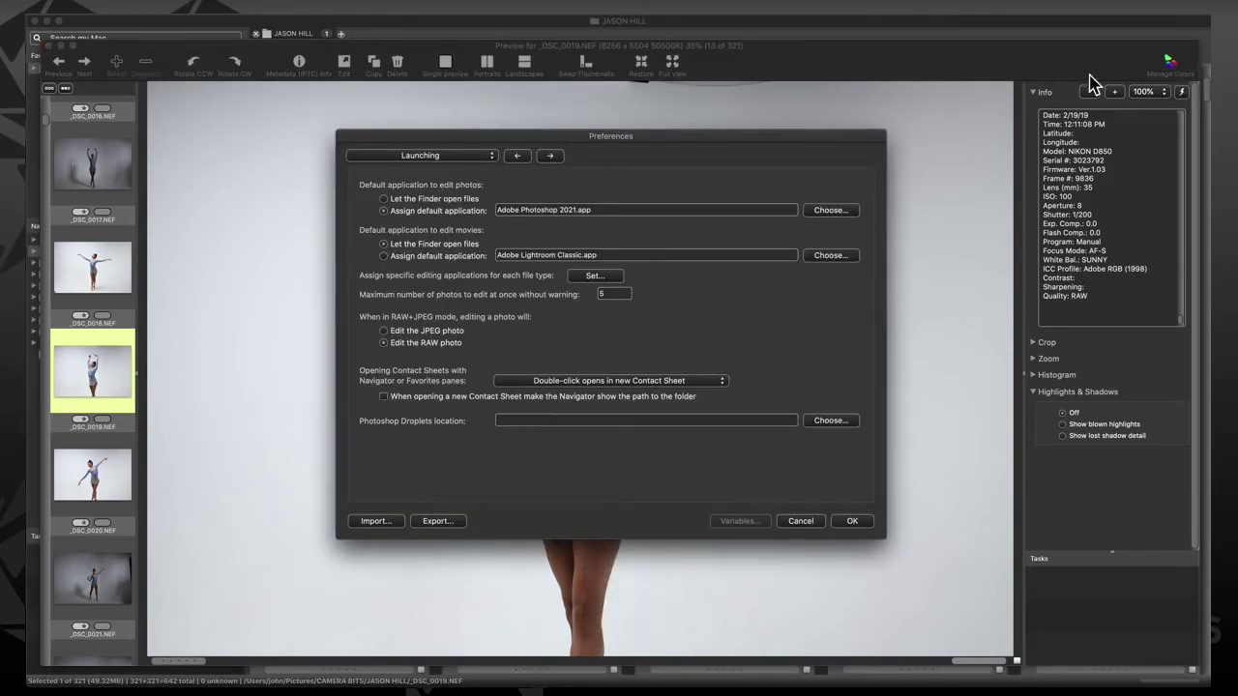
{"action": "left_click", "coordinate": [467, 158]}
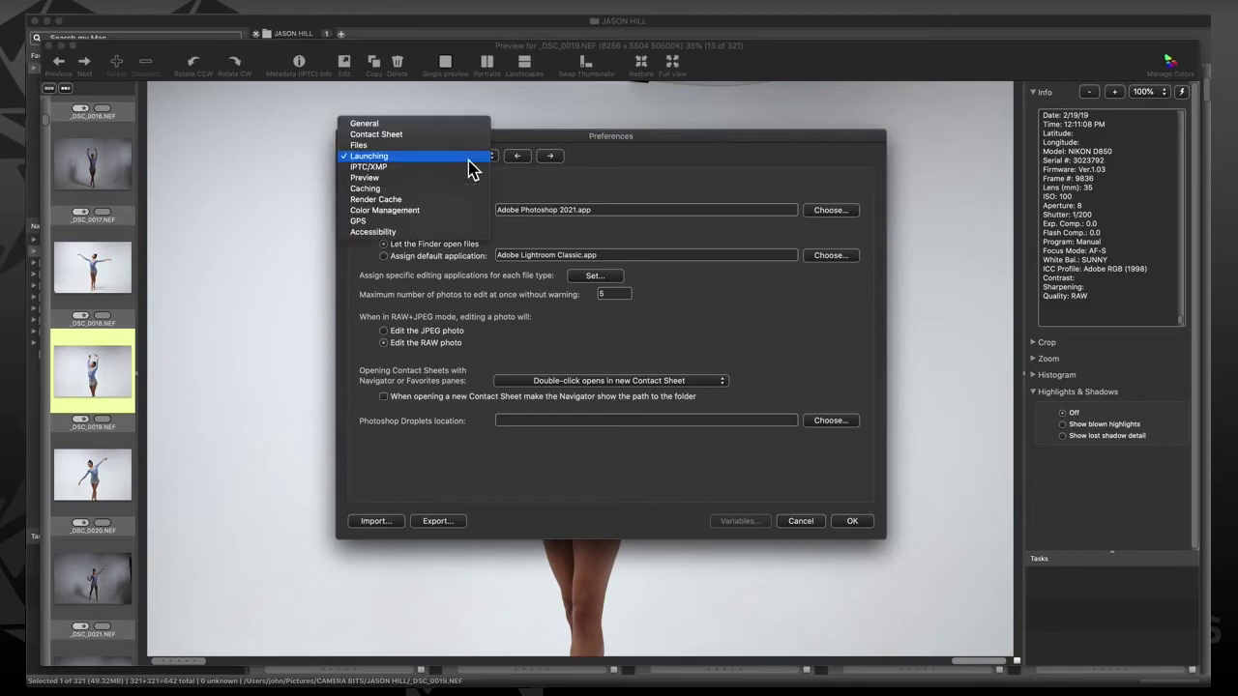
{"action": "left_click", "coordinate": [454, 214]}
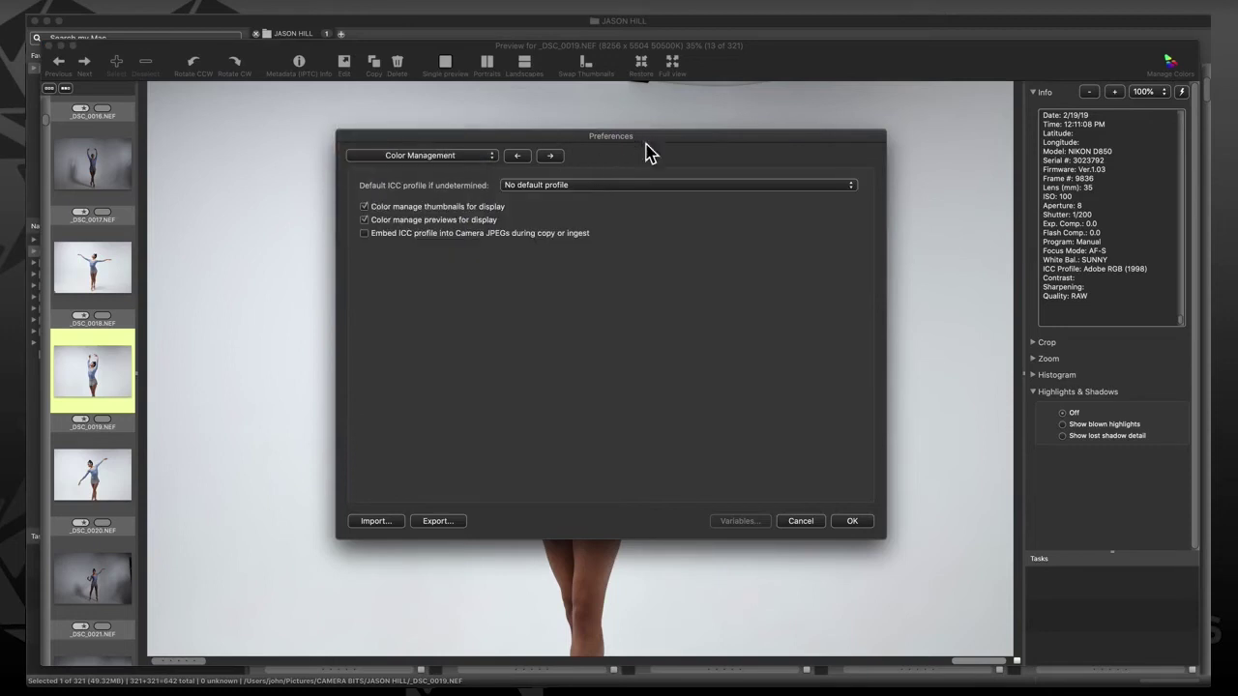
{"action": "left_click", "coordinate": [665, 189]}
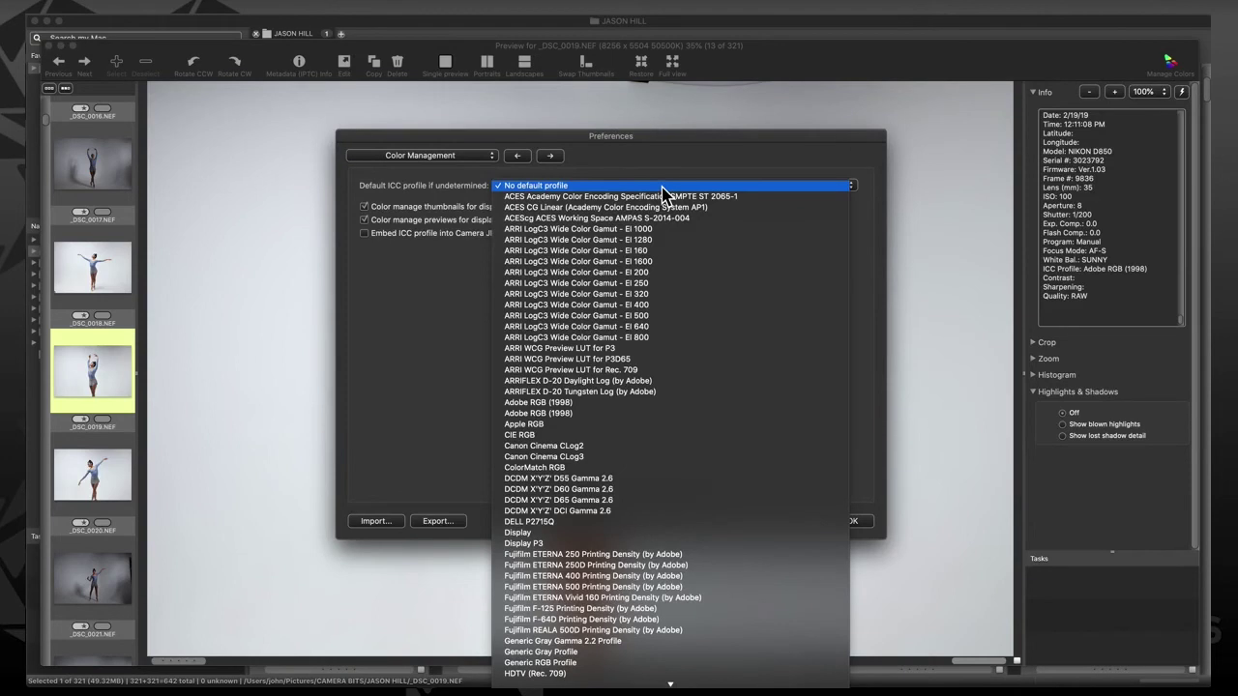
{"action": "left_click", "coordinate": [636, 416]}
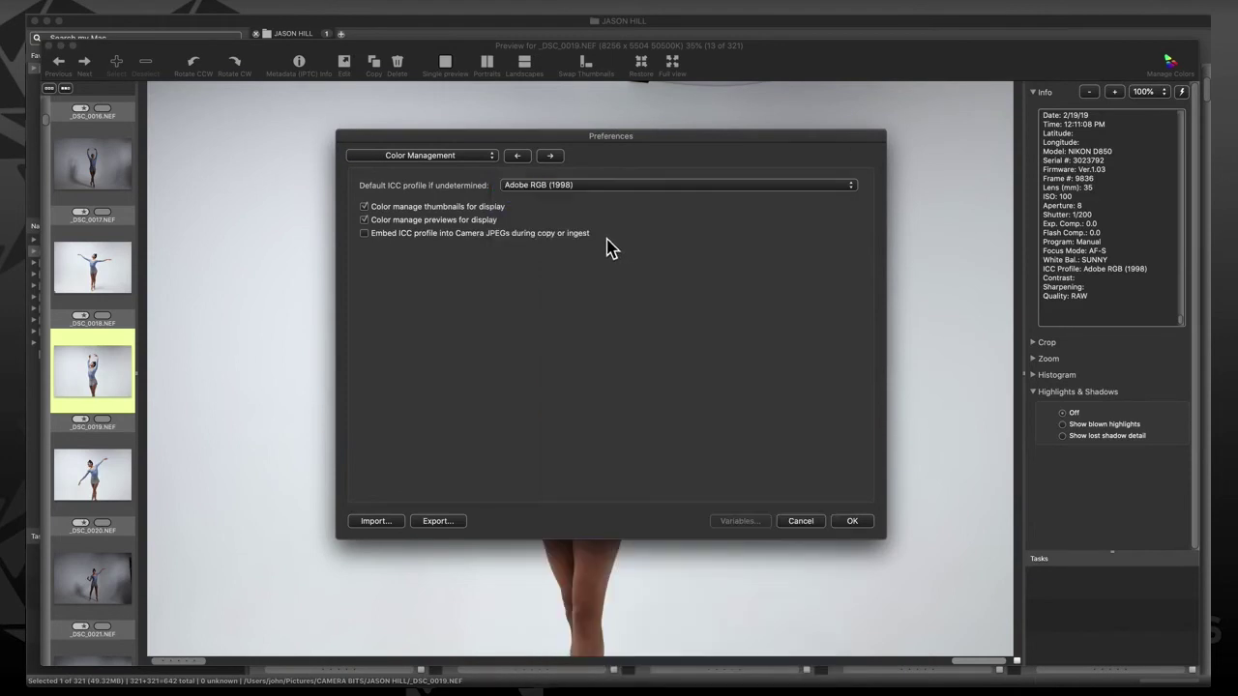
{"action": "key", "text": "Return"}
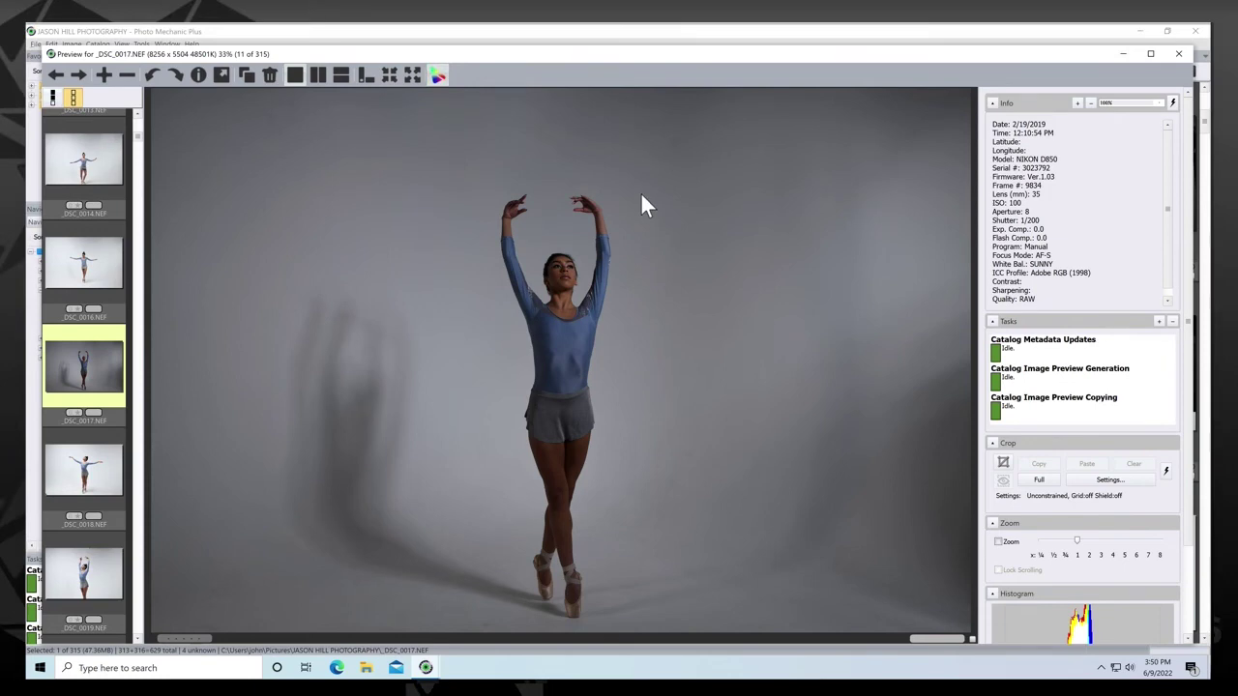
- Show the preview's right-click photo actions menu and dismiss it without choosing anything
{"action": "right_click", "coordinate": [641, 193]}
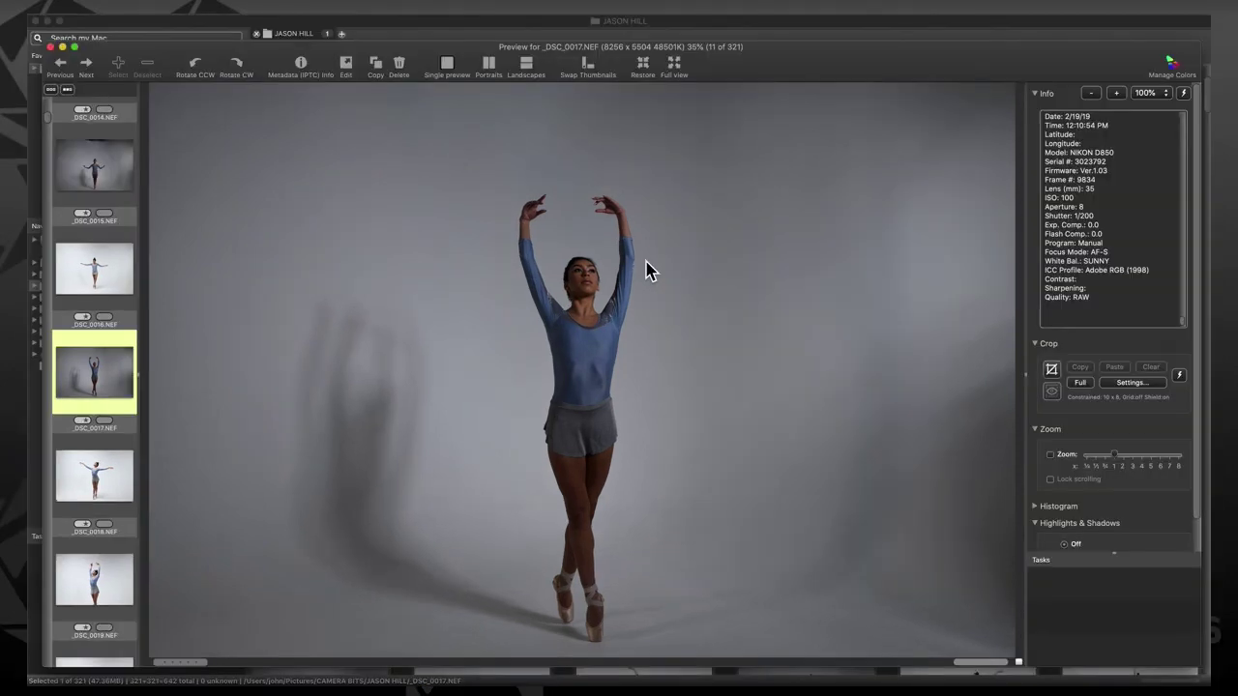
{"action": "right_click", "coordinate": [647, 263]}
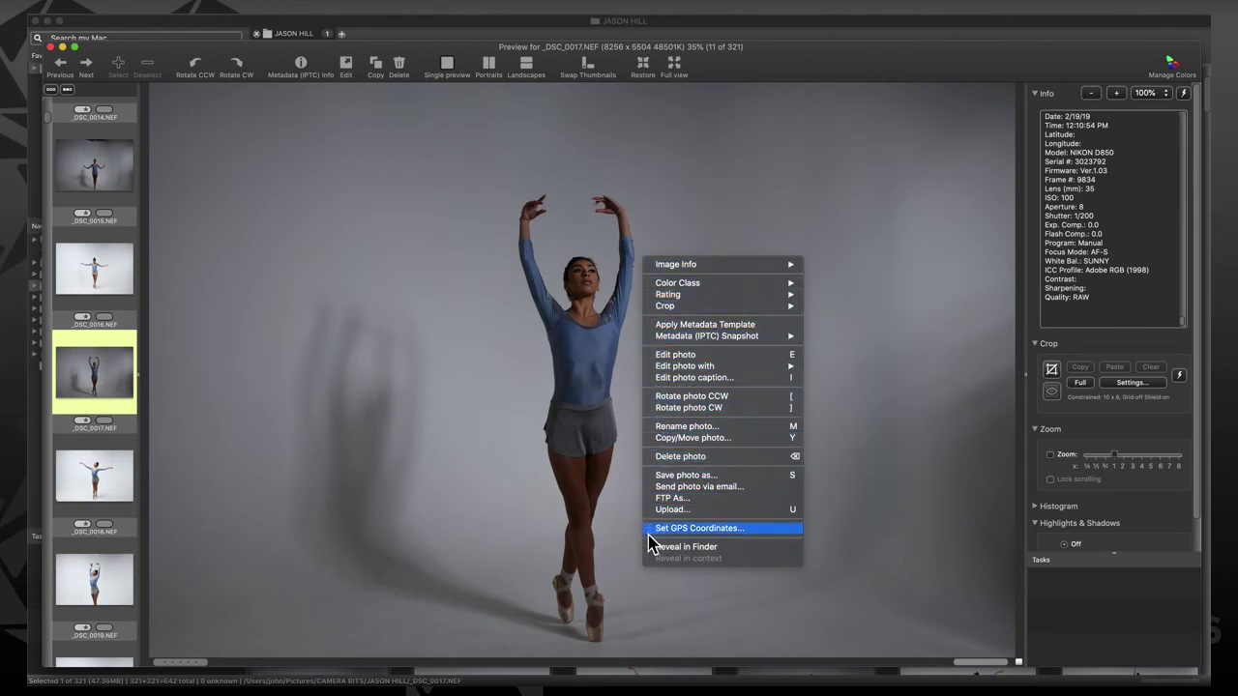
{"action": "left_click", "coordinate": [649, 576]}
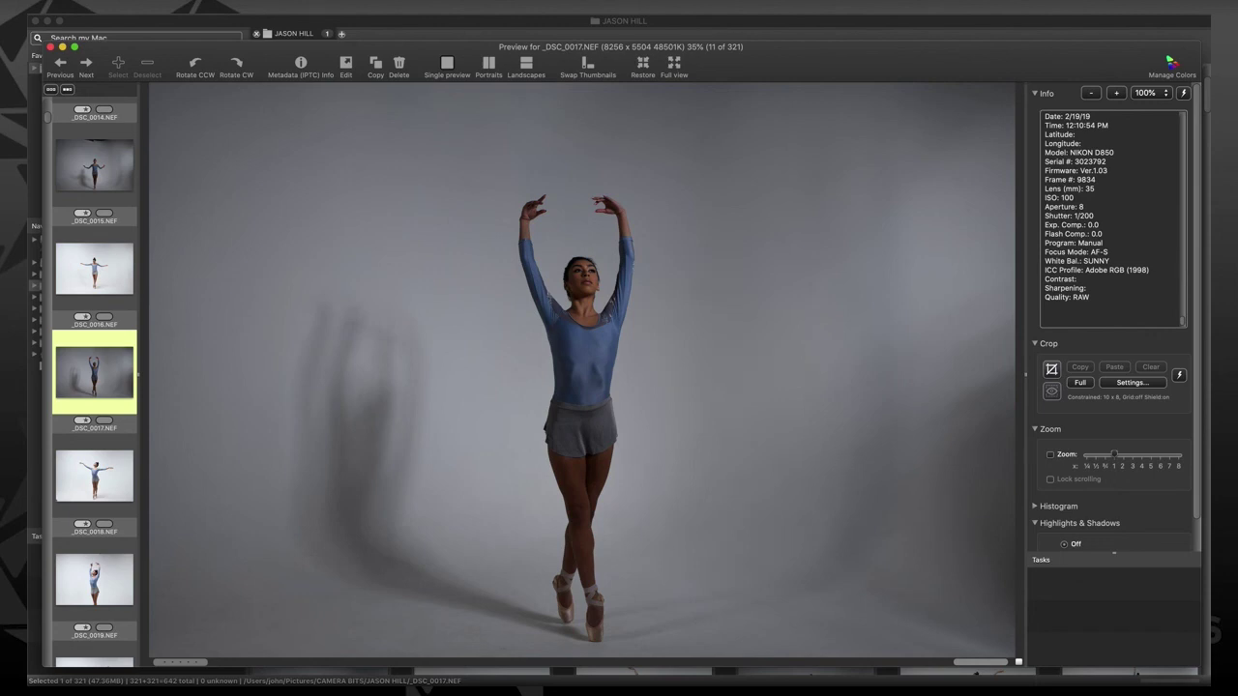
- Return to the contact sheet, preview _DSC_0018, then advance to _DSC_0019
{"action": "key", "text": "Escape"}
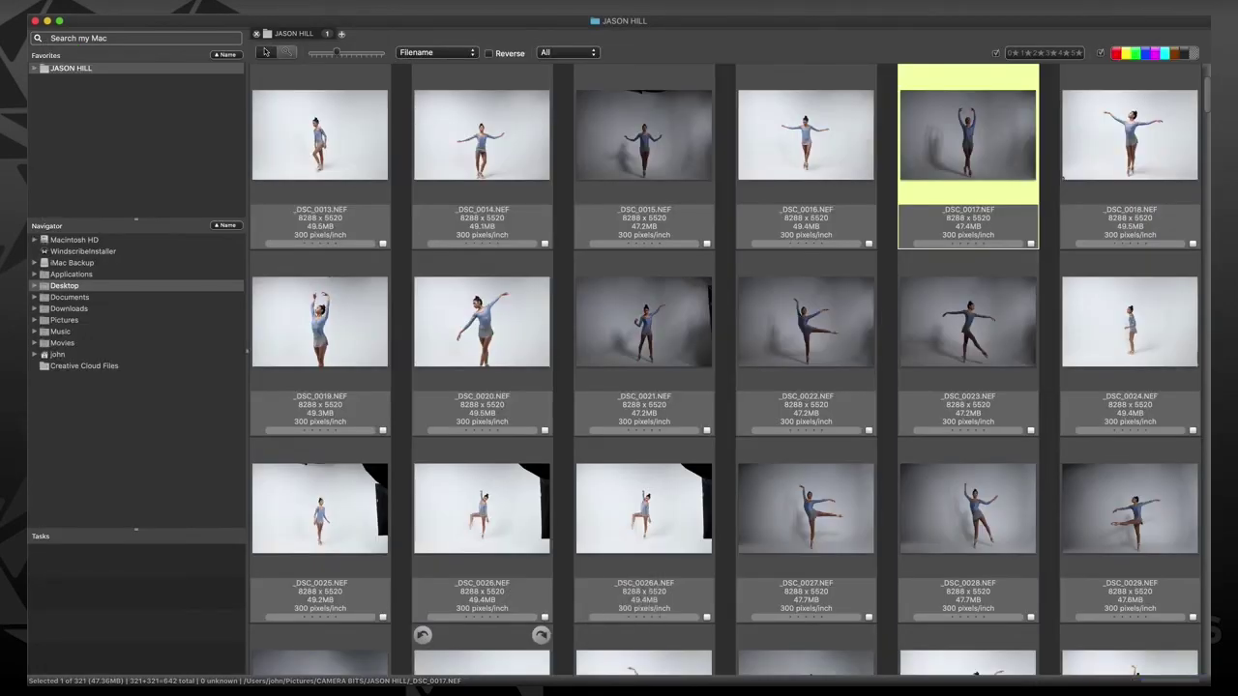
{"action": "key", "text": "Right"}
{"action": "key", "text": "Return"}
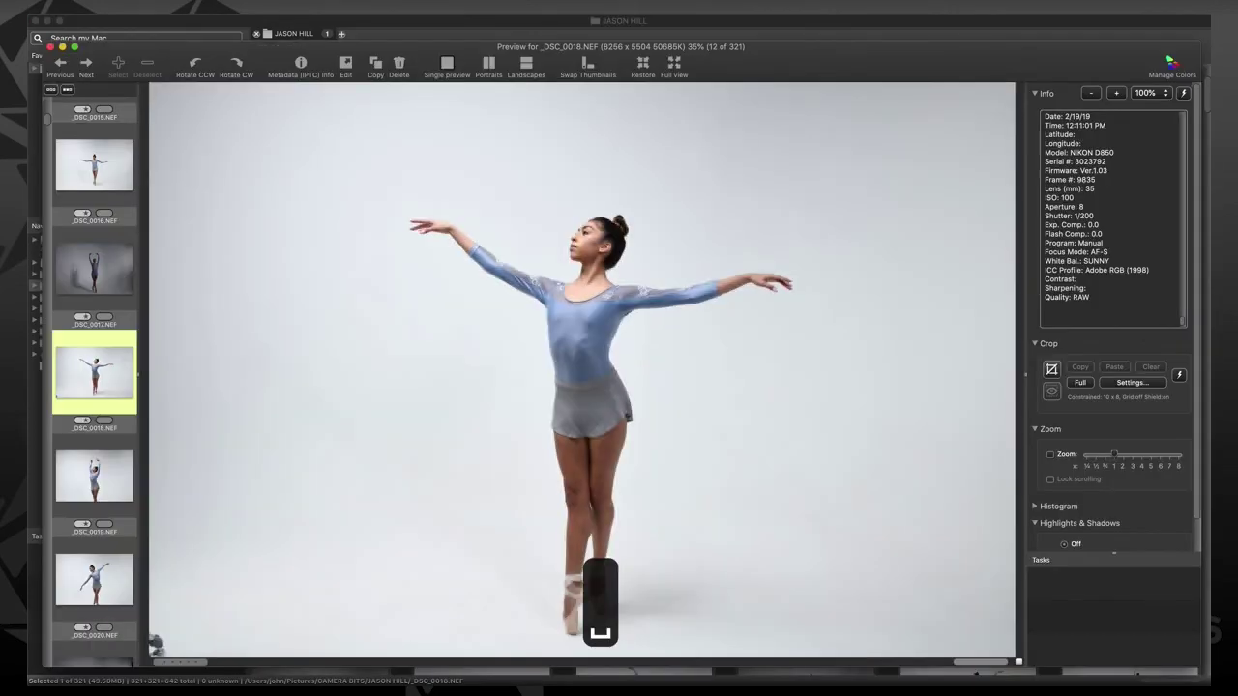
{"action": "key", "text": "Right"}
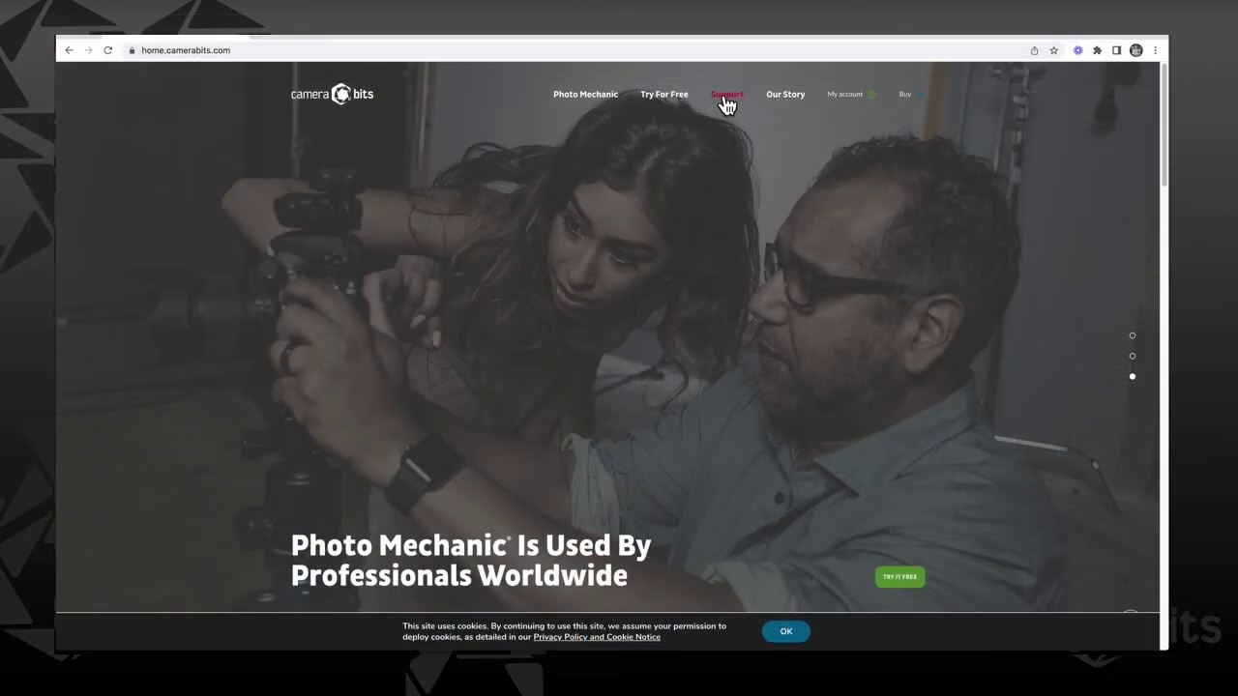
{"action": "mouse_move", "coordinate": [728, 107]}
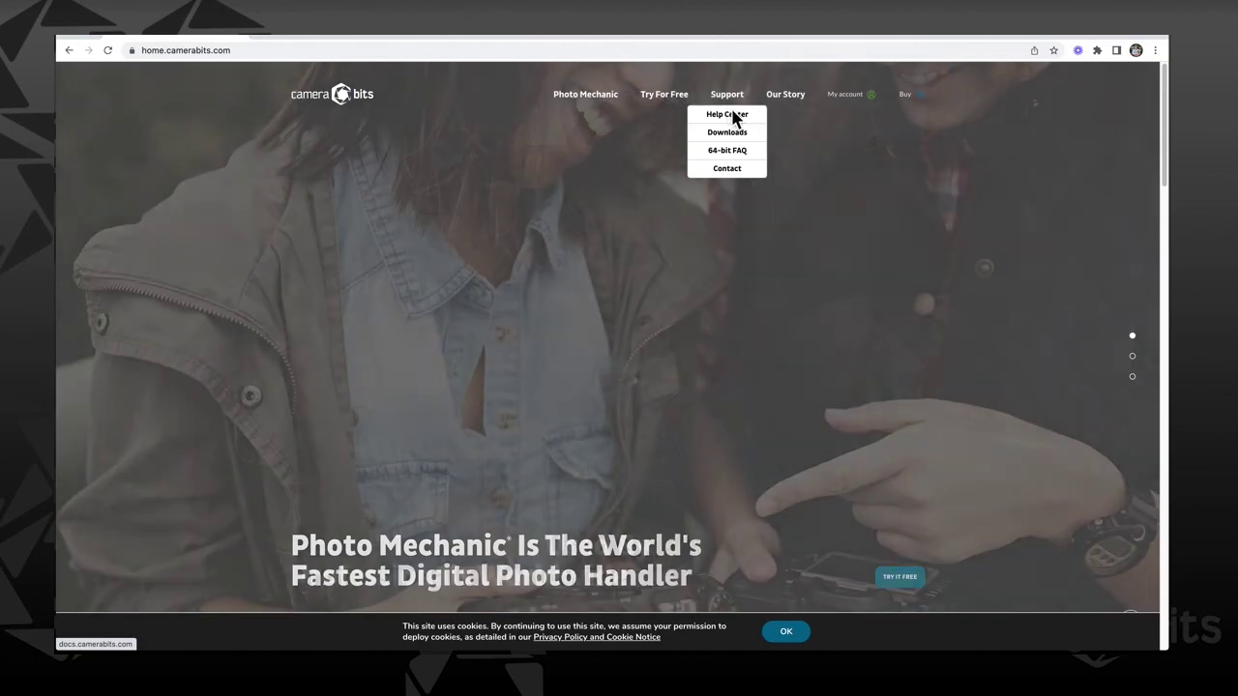